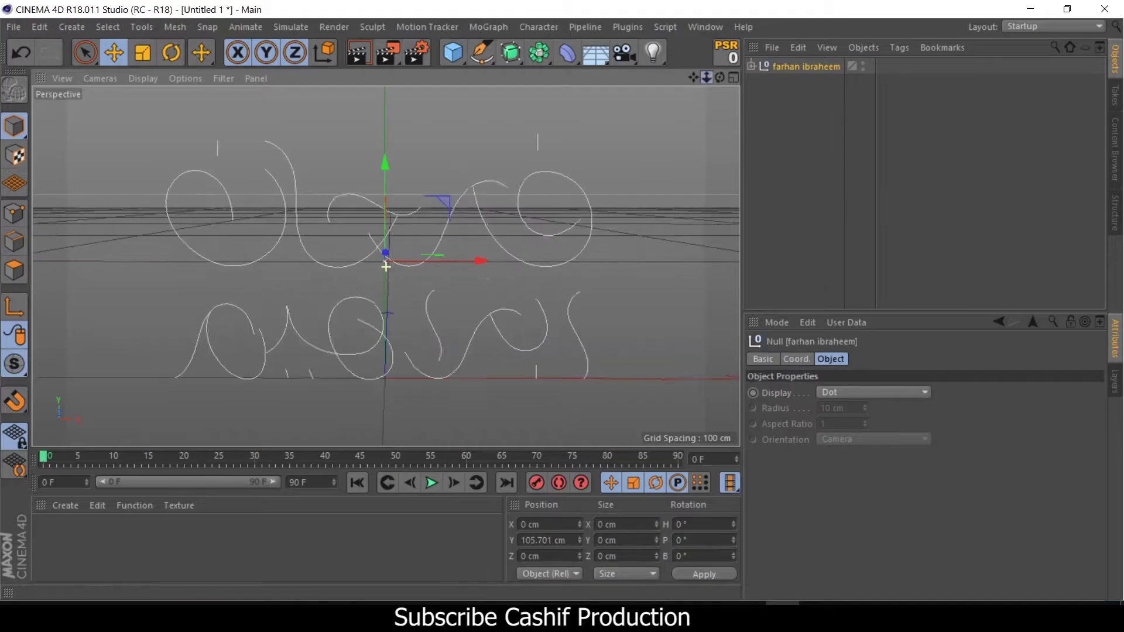
Select Paths 1, 2 and 4–8 in the letter-path group and move them out of the null
{"action": "left_click", "coordinate": [751, 82]}
{"action": "left_click", "coordinate": [790, 129]}
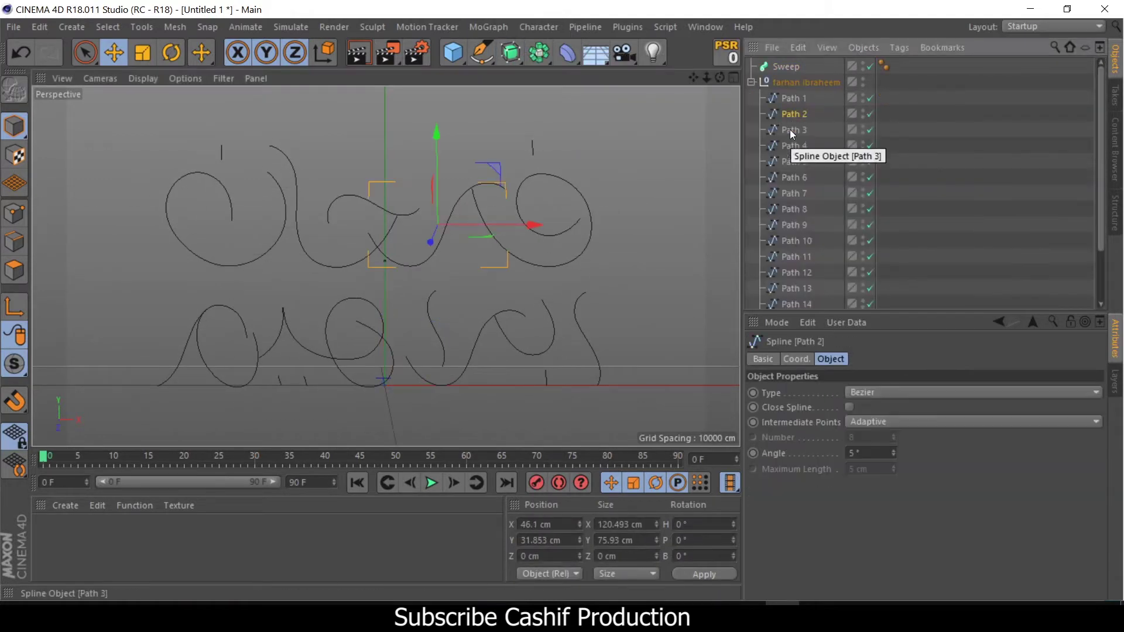
{"action": "left_click", "coordinate": [802, 161]}
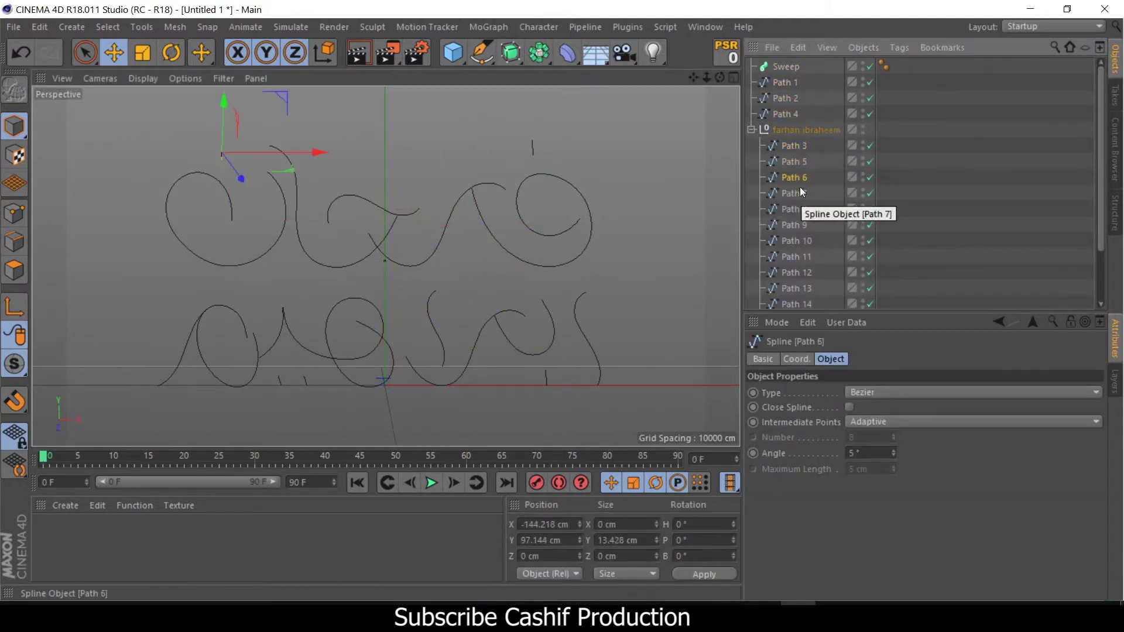
{"action": "left_click", "coordinate": [800, 209], "text": "shift"}
{"action": "left_click", "coordinate": [787, 177]}
{"action": "scroll", "coordinate": [796, 151], "scroll_direction": "down", "scroll_amount": 2}
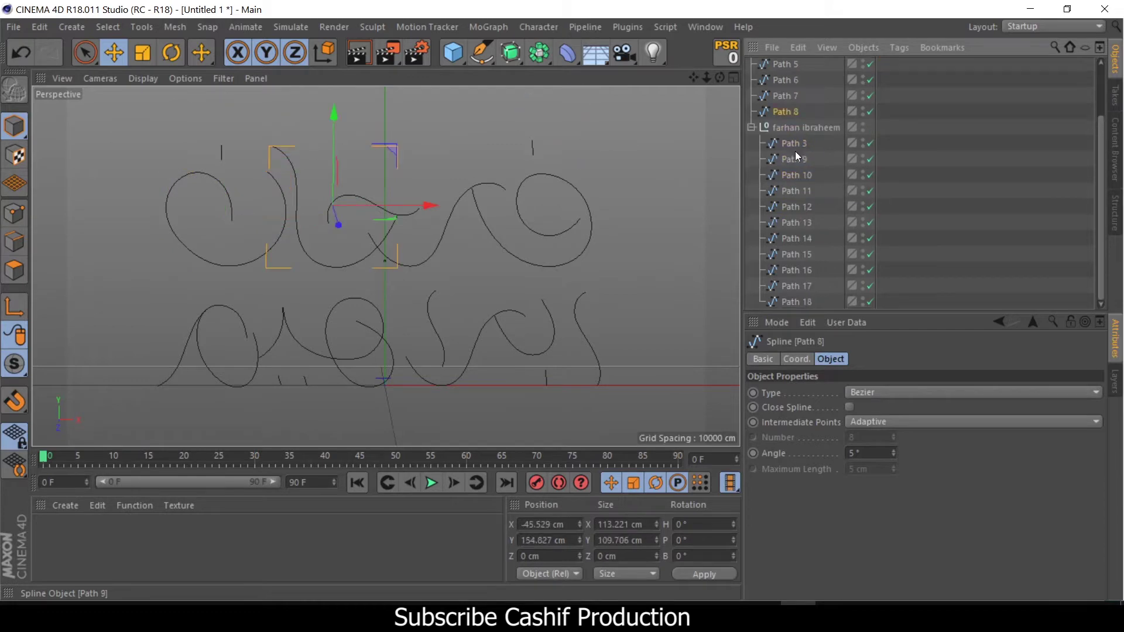
{"action": "scroll", "coordinate": [798, 188], "scroll_direction": "up", "scroll_amount": 2}
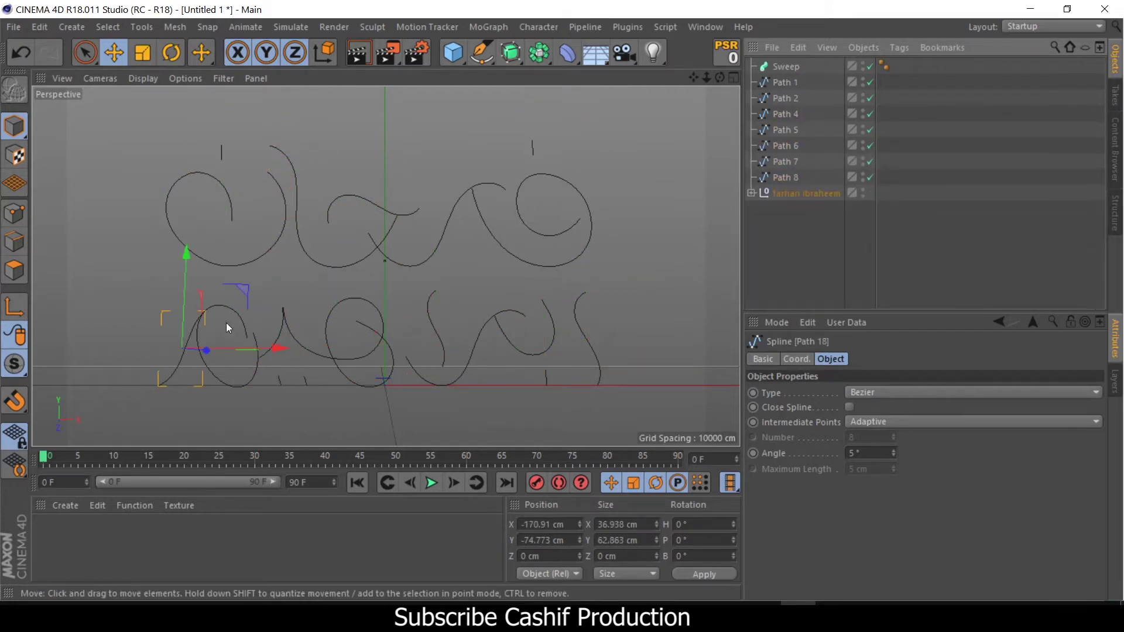
{"action": "scroll", "coordinate": [229, 328], "scroll_direction": "up", "scroll_amount": 5}
Move a point of Path 13 into a new position
{"action": "mouse_move", "coordinate": [228, 328]}
{"action": "left_mouse_down", "text": "alt"}
{"action": "mouse_move", "coordinate": [385, 263]}
{"action": "mouse_move", "coordinate": [368, 261]}
{"action": "mouse_move", "coordinate": [425, 250]}
{"action": "mouse_move", "coordinate": [464, 246]}
{"action": "mouse_move", "coordinate": [490, 283]}
{"action": "mouse_move", "coordinate": [459, 299]}
{"action": "mouse_move", "coordinate": [386, 267]}
{"action": "left_mouse_up", "text": "alt"}
{"action": "left_click", "coordinate": [413, 263]}
{"action": "left_click", "coordinate": [390, 228]}
Reposition points on the Path 3 stroke and rotate a point of Path 2
{"action": "left_click", "coordinate": [794, 206]}
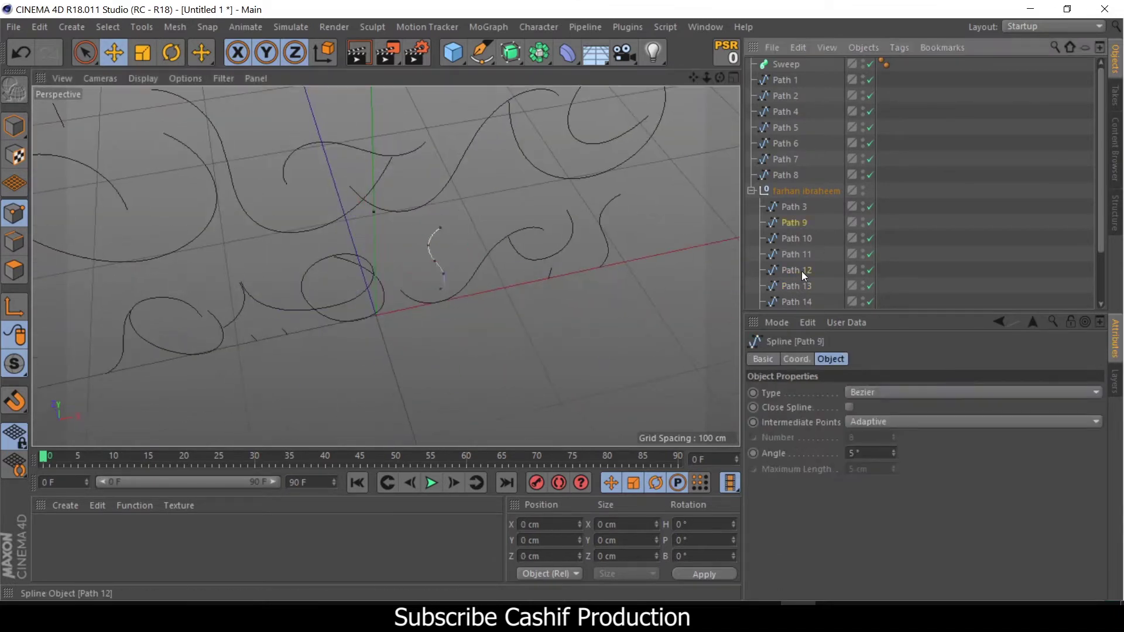
{"action": "left_click_drag", "start_coordinate": [711, 79], "coordinate": [536, 128]}
{"action": "left_click_drag", "start_coordinate": [472, 199], "coordinate": [446, 96]}
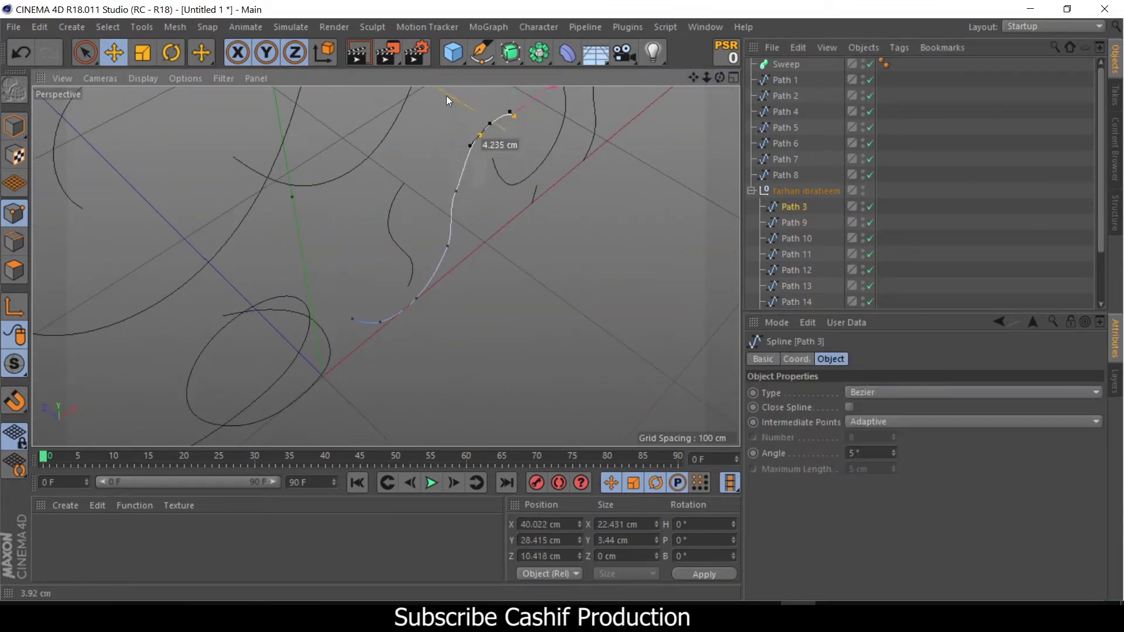
{"action": "left_click", "coordinate": [463, 191]}
{"action": "key", "text": "r"}
{"action": "mouse_move", "coordinate": [508, 214]}
{"action": "left_mouse_down", "text": "alt"}
{"action": "mouse_move", "coordinate": [384, 264]}
{"action": "mouse_move", "coordinate": [395, 210]}
{"action": "mouse_move", "coordinate": [385, 266]}
{"action": "mouse_move", "coordinate": [351, 321]}
{"action": "left_mouse_up", "text": "alt"}
{"action": "key", "text": "e"}
{"action": "left_click", "coordinate": [785, 95]}
{"action": "left_click", "coordinate": [437, 223]}
{"action": "left_click", "coordinate": [347, 245]}
Rotate and move Path 13, pushing it further back along Z
{"action": "left_click", "coordinate": [297, 231]}
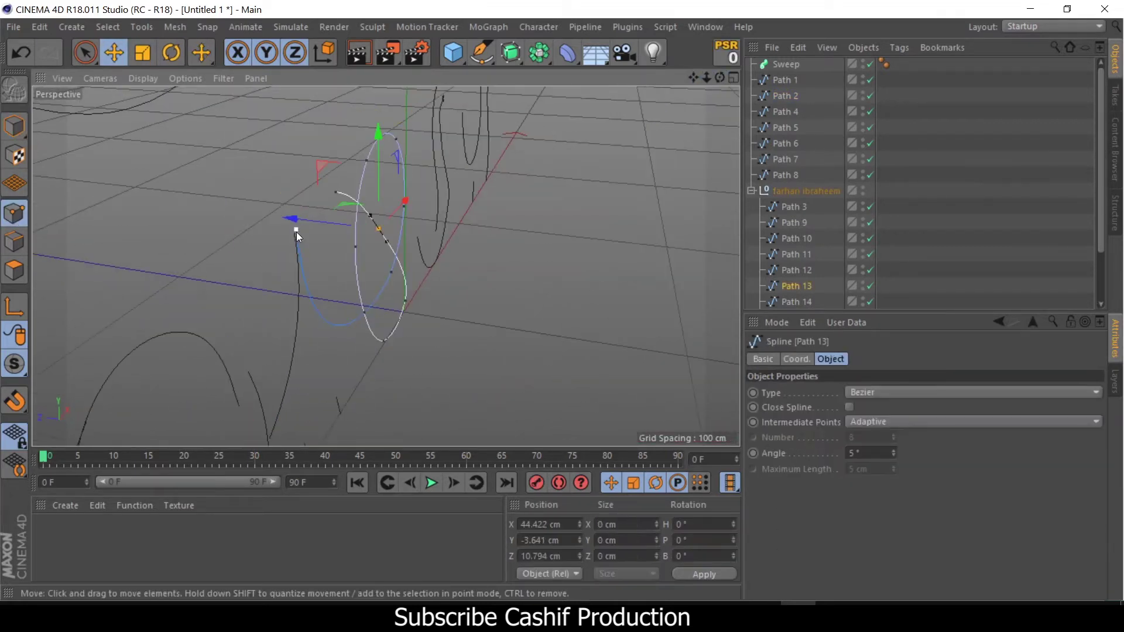
{"action": "key", "text": "r"}
{"action": "key", "text": "e"}
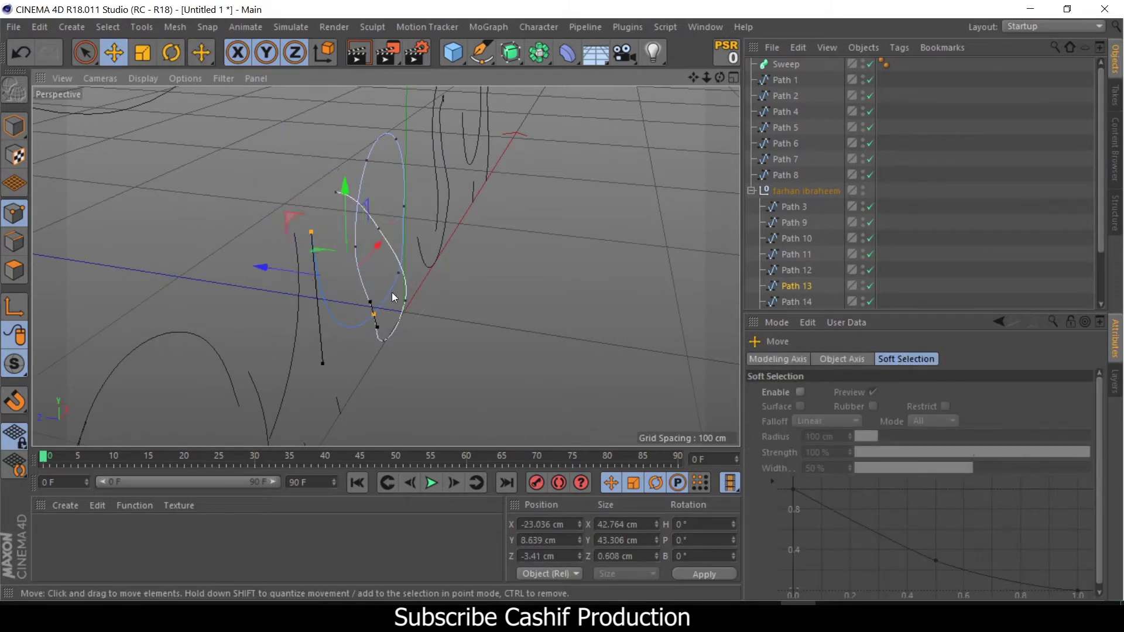
{"action": "mouse_move", "coordinate": [347, 347]}
{"action": "left_mouse_down", "text": "alt"}
{"action": "mouse_move", "coordinate": [385, 266]}
{"action": "mouse_move", "coordinate": [614, 218]}
{"action": "mouse_move", "coordinate": [386, 309]}
{"action": "left_mouse_up", "text": "alt"}
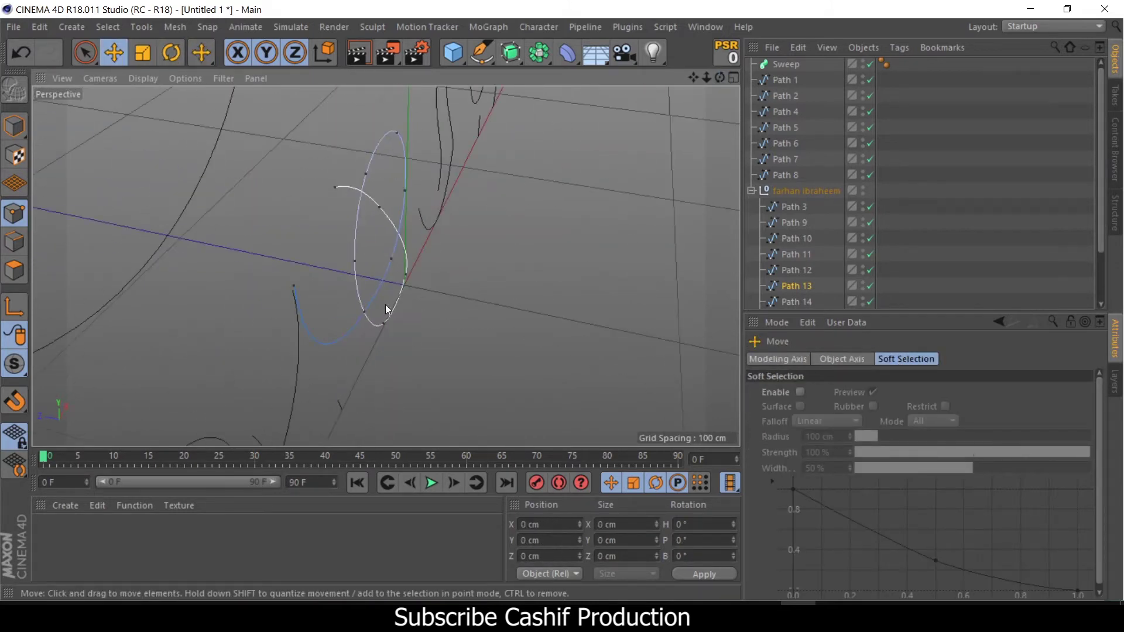
{"action": "left_click_drag", "start_coordinate": [244, 284], "coordinate": [386, 266]}
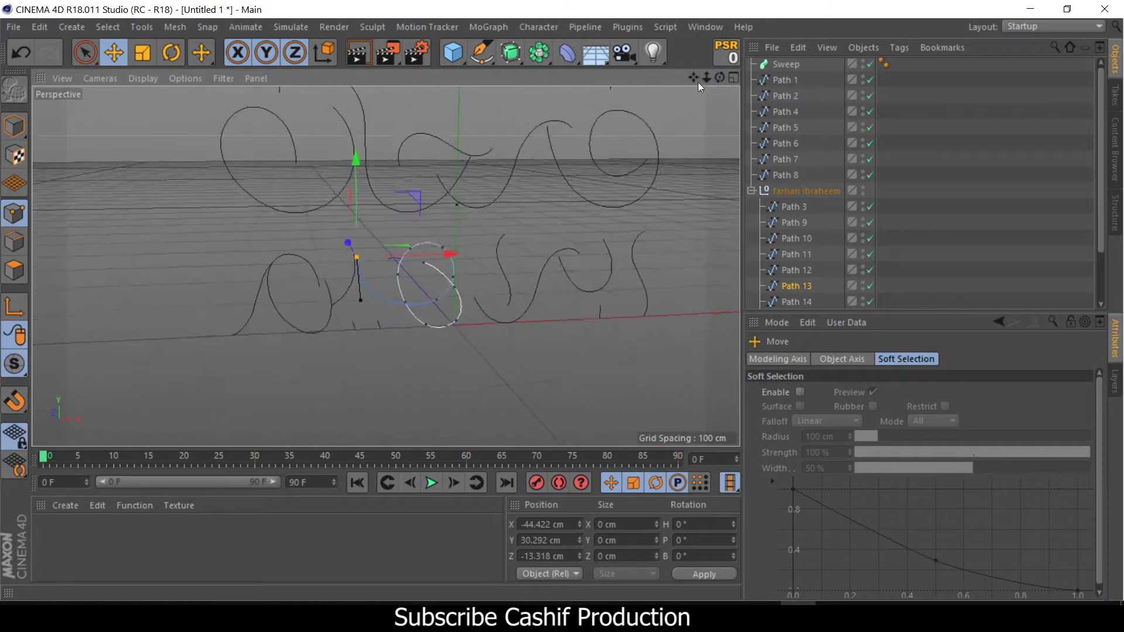
Join Paths 1–8 and the group's remaining paths into one spline per word
{"action": "right_click", "coordinate": [810, 114]}
{"action": "left_click", "coordinate": [877, 434]}
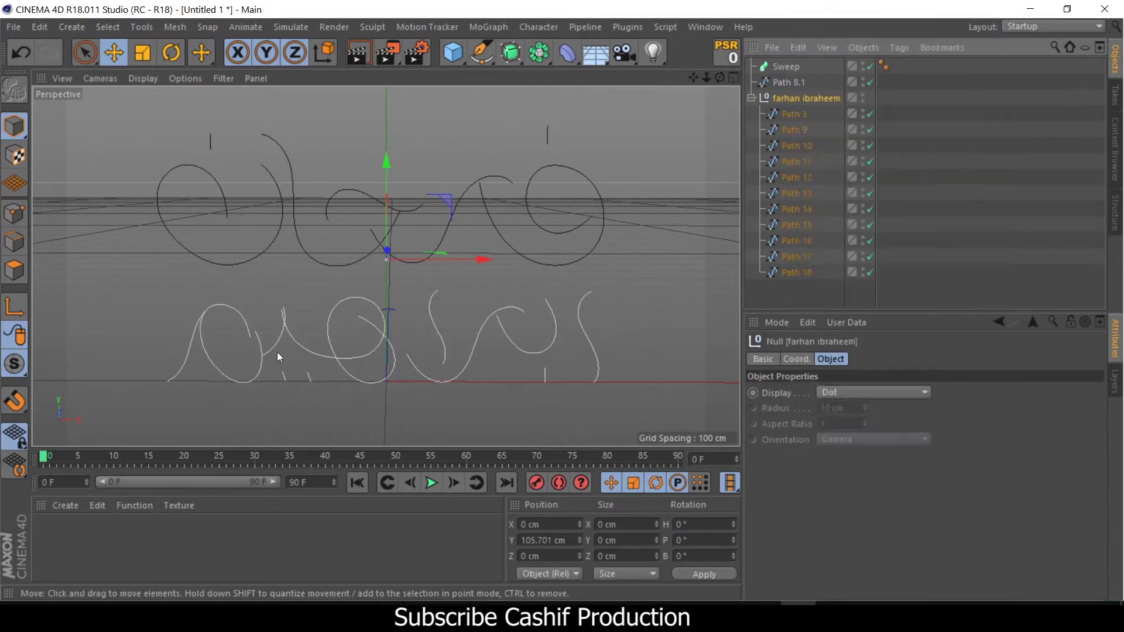
{"action": "left_click", "coordinate": [275, 351]}
{"action": "left_click", "coordinate": [806, 98]}
{"action": "right_click", "coordinate": [773, 97]}
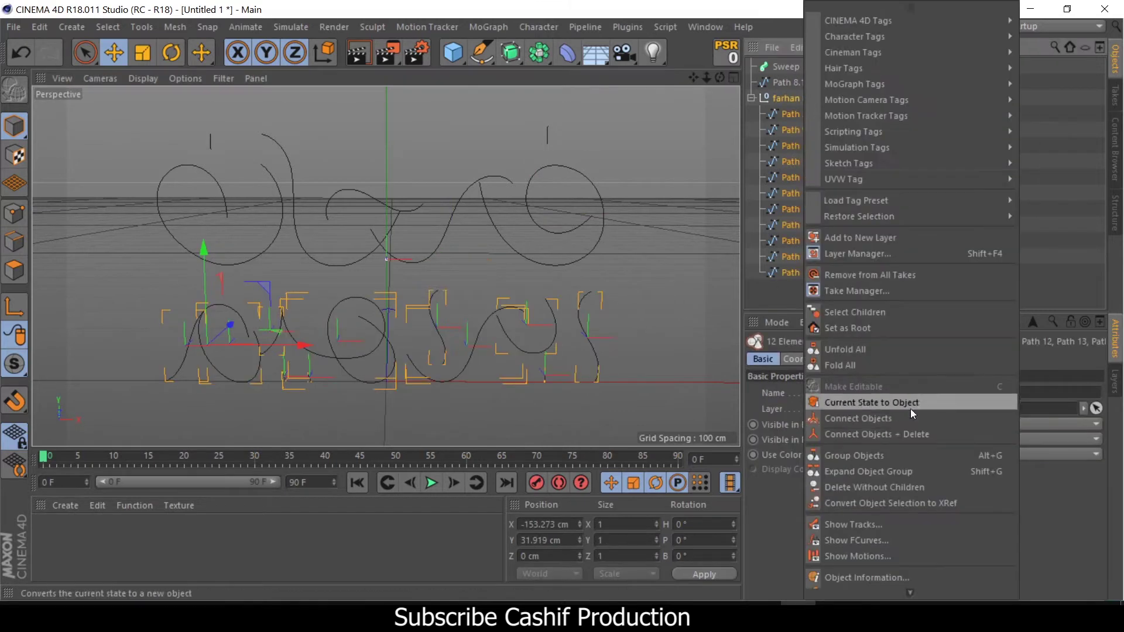
{"action": "left_click", "coordinate": [843, 399]}
Add a second Sweep and name it 'Ibraheem'
{"action": "left_click", "coordinate": [785, 66]}
{"action": "double_click", "coordinate": [791, 113]}
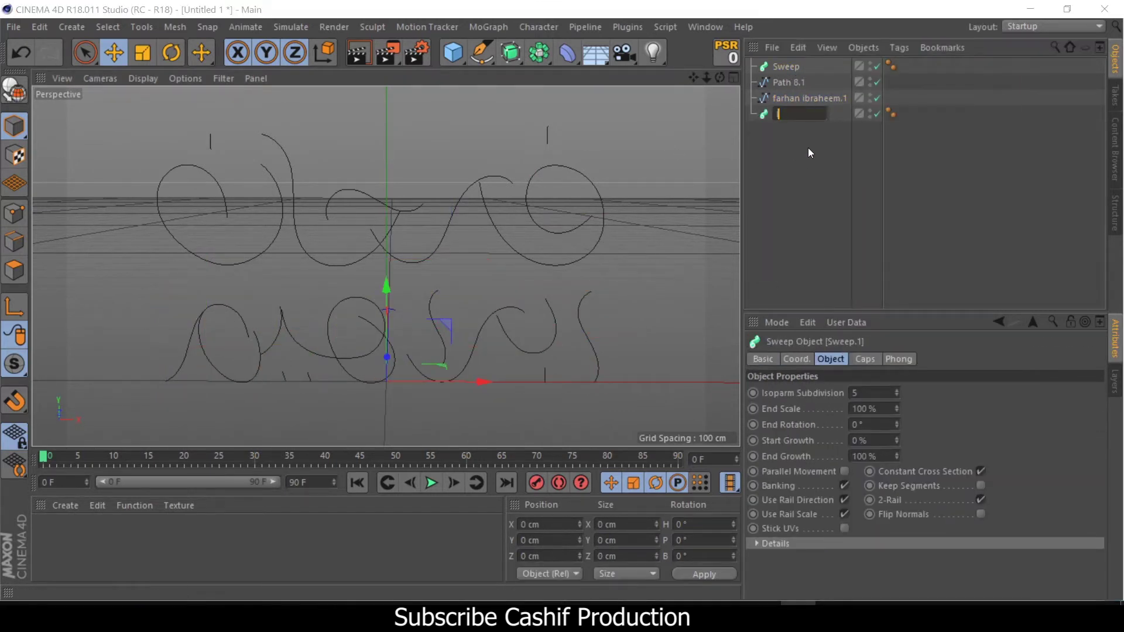
{"action": "type", "text": "Ibraheem"}
{"action": "key", "text": "Return"}
{"action": "left_click", "coordinate": [789, 82]}
Add two 7 cm Circle profiles, parenting the first under the first sweep
{"action": "left_click", "coordinate": [484, 54]}
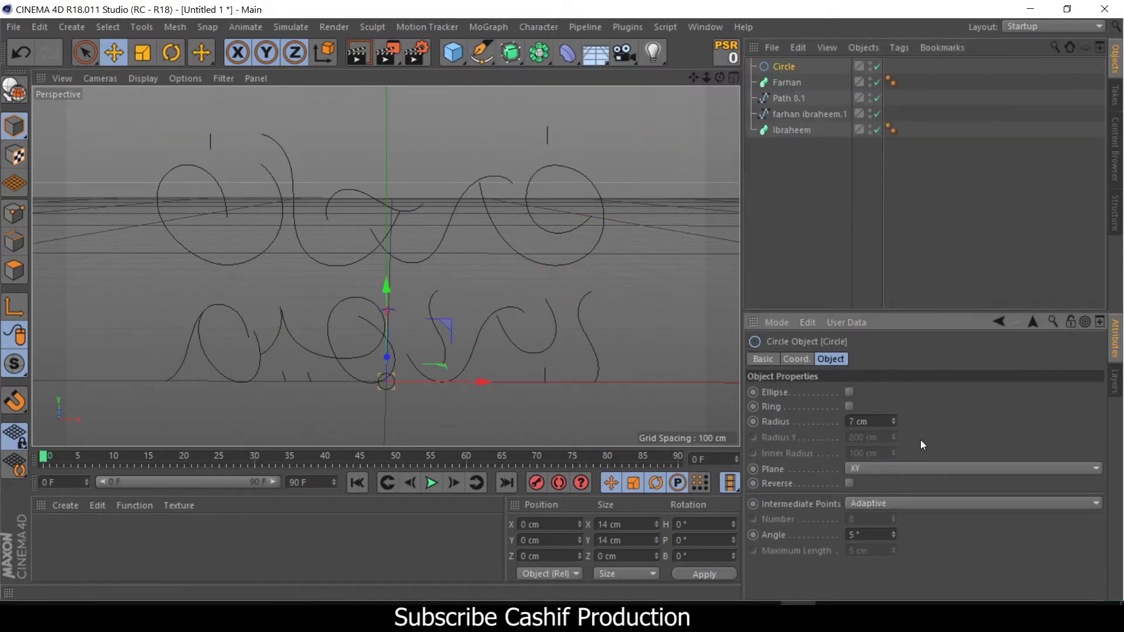
{"action": "left_click_drag", "start_coordinate": [786, 70], "coordinate": [796, 129]}
{"action": "left_click", "coordinate": [484, 55]}
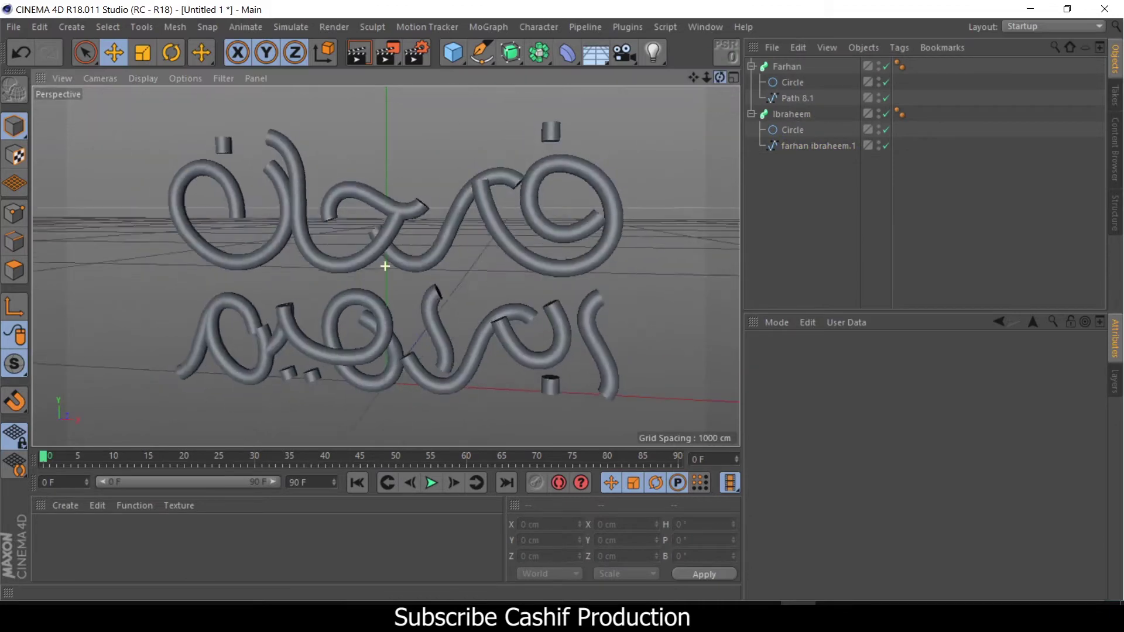
Put the lower word's spline into its sweep and preview a quick render
{"action": "left_click_drag", "start_coordinate": [384, 261], "coordinate": [722, 135], "text": "alt"}
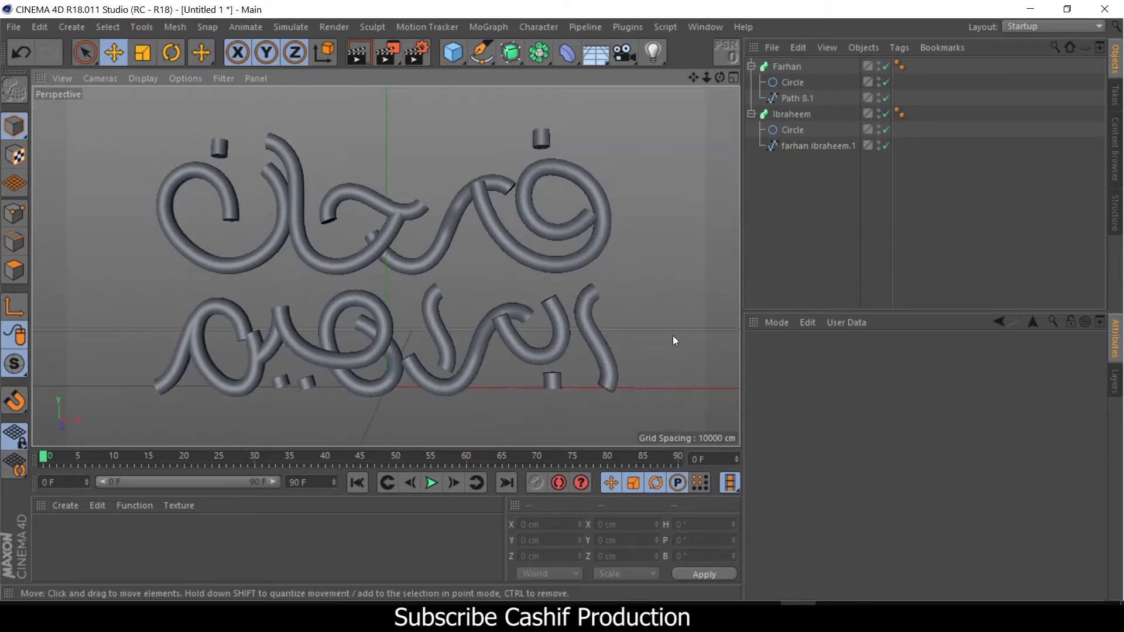
{"action": "left_click", "coordinate": [358, 53]}
{"action": "left_click", "coordinate": [752, 66]}
Give both sweeps Fillet start and end caps with 6 steps and 4 cm radius
{"action": "left_click", "coordinate": [787, 66]}
{"action": "left_click", "coordinate": [792, 82], "text": "ctrl"}
{"action": "left_click", "coordinate": [865, 359]}
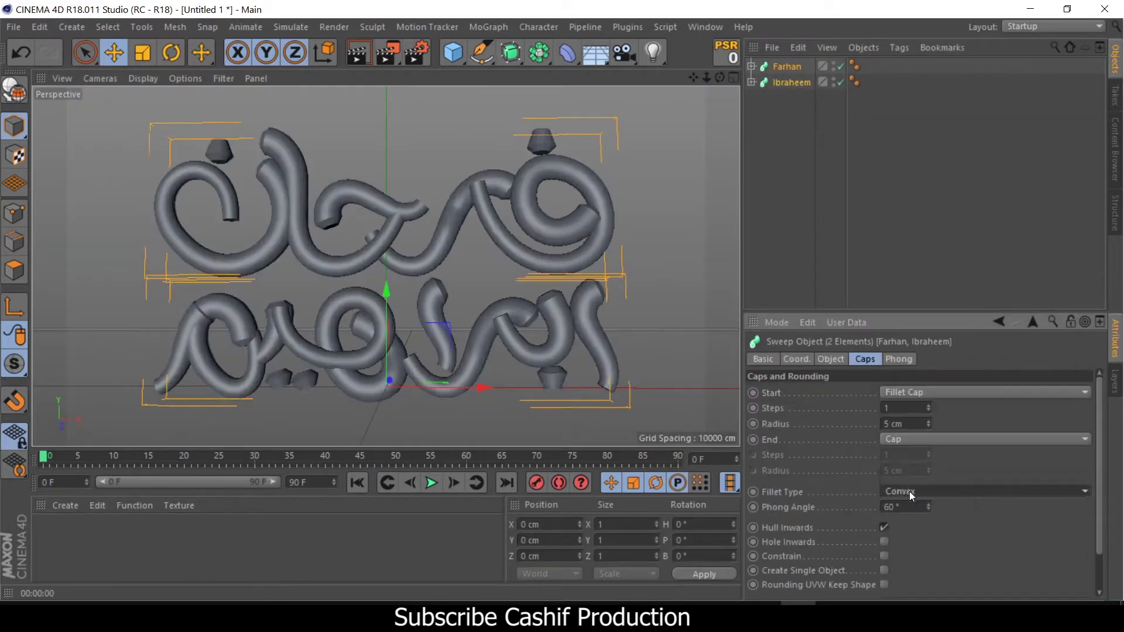
{"action": "left_click", "coordinate": [905, 439]}
{"action": "left_click", "coordinate": [905, 468]}
{"action": "type", "text": "6"}
{"action": "key", "text": "Tab"}
{"action": "type", "text": "4"}
{"action": "key", "text": "Tab"}
{"action": "type", "text": "6"}
{"action": "key", "text": "Tab"}
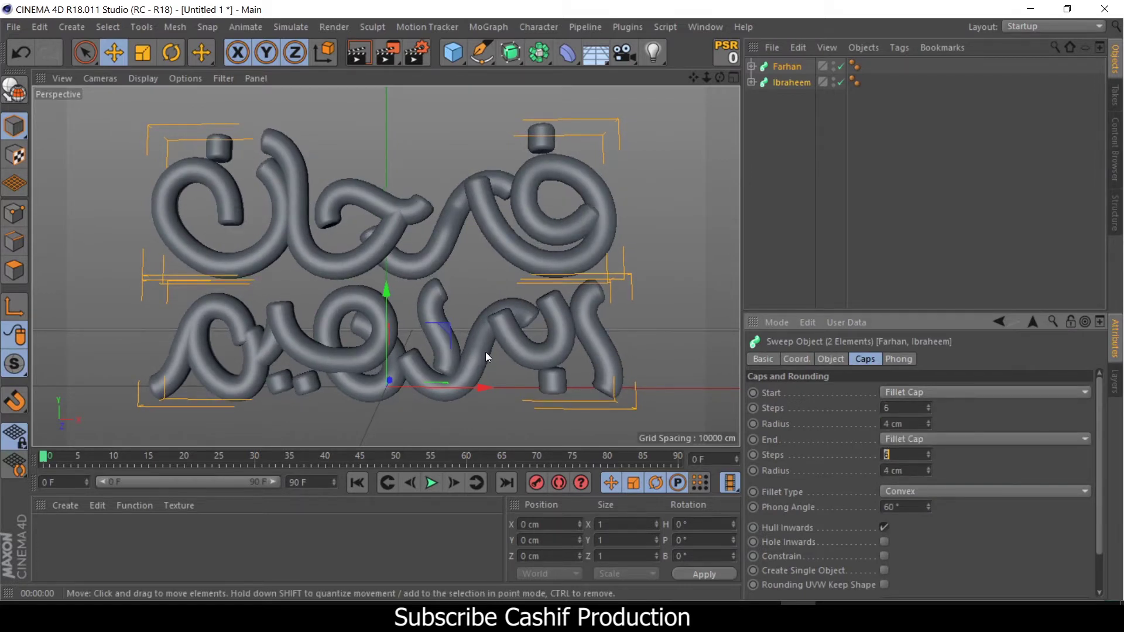
Shift points on the lower word's spline sideways along X
{"action": "left_click", "coordinate": [792, 82]}
{"action": "left_click", "coordinate": [751, 82]}
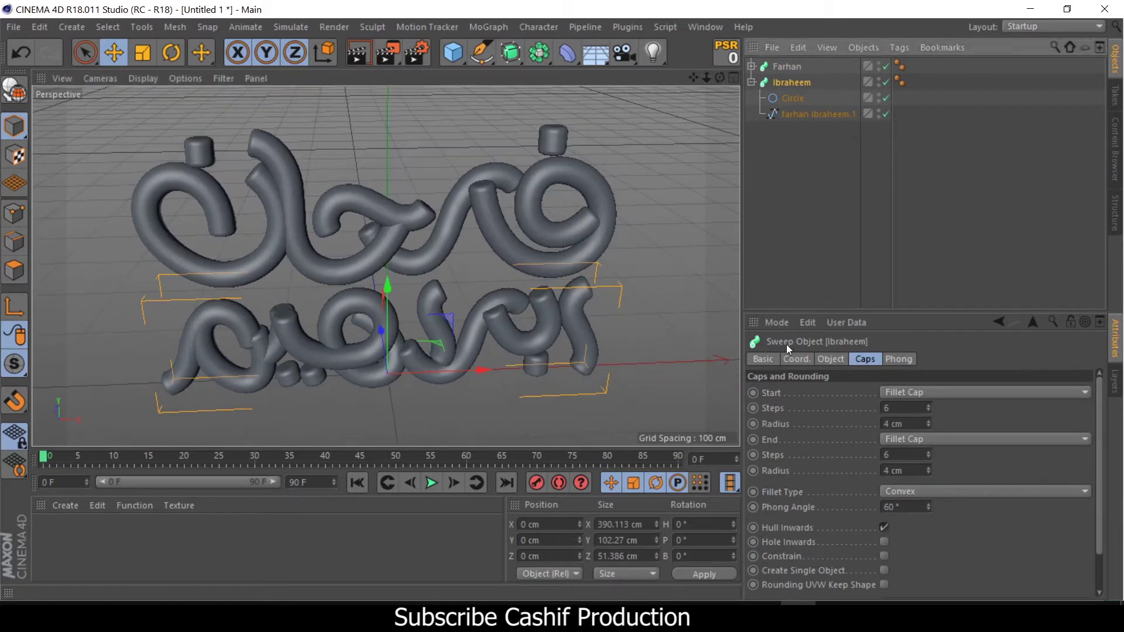
{"action": "left_click", "coordinate": [796, 117]}
{"action": "scroll", "coordinate": [539, 236], "scroll_direction": "up", "scroll_amount": 5}
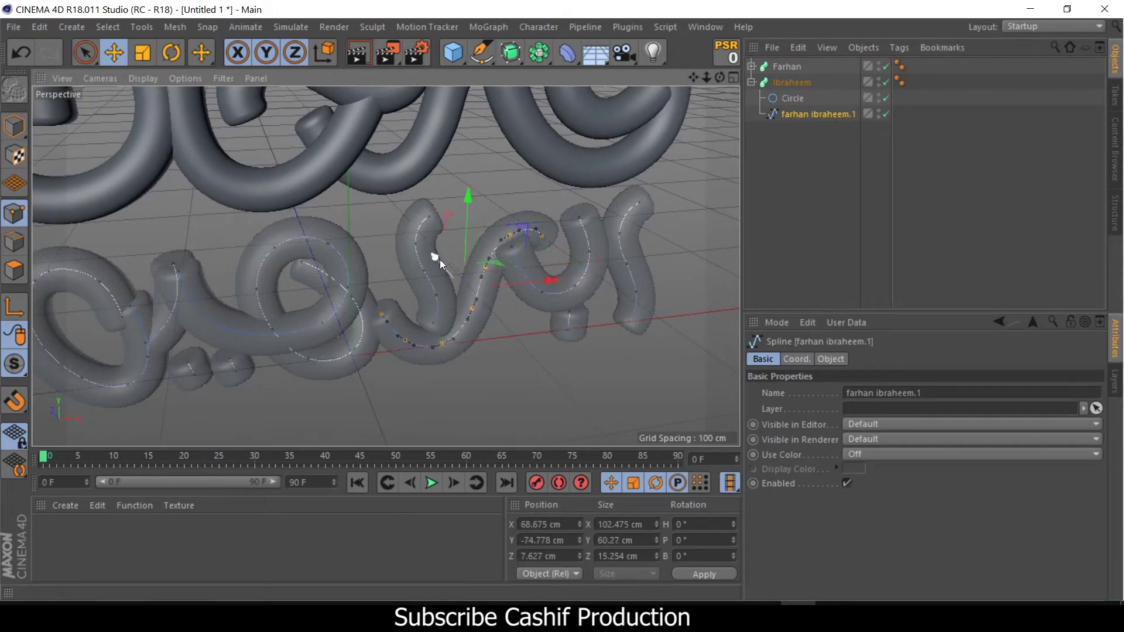
{"action": "left_click", "coordinate": [580, 219]}
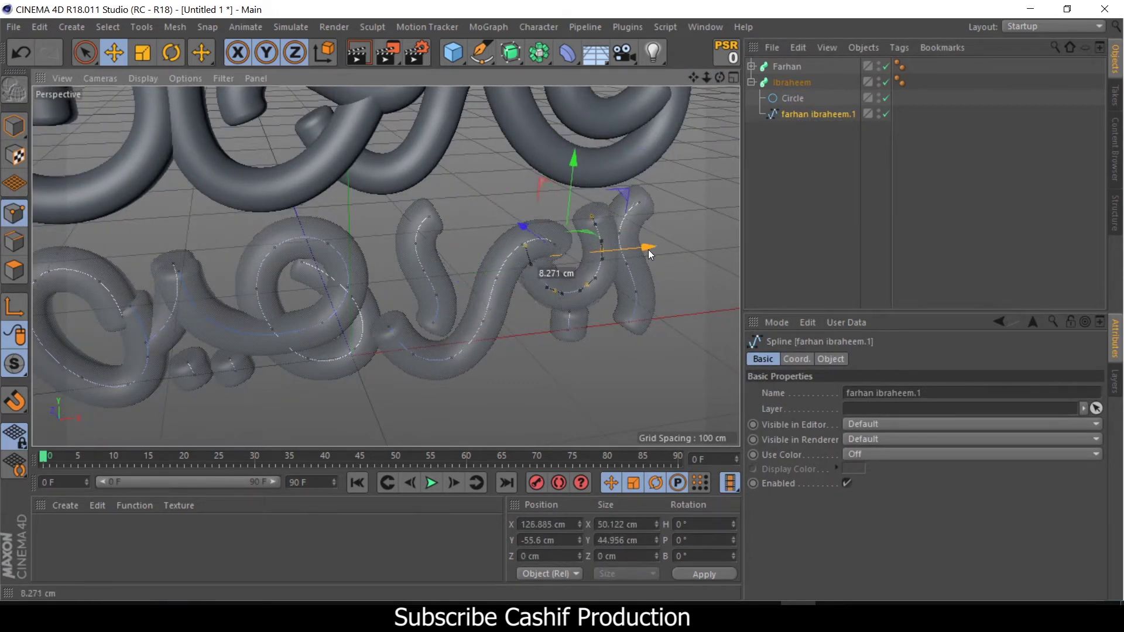
{"action": "mouse_move", "coordinate": [649, 250]}
{"action": "left_mouse_down"}
{"action": "mouse_move", "coordinate": [721, 259]}
{"action": "mouse_move", "coordinate": [564, 311]}
{"action": "mouse_move", "coordinate": [385, 266]}
{"action": "mouse_move", "coordinate": [701, 78]}
{"action": "left_mouse_up"}
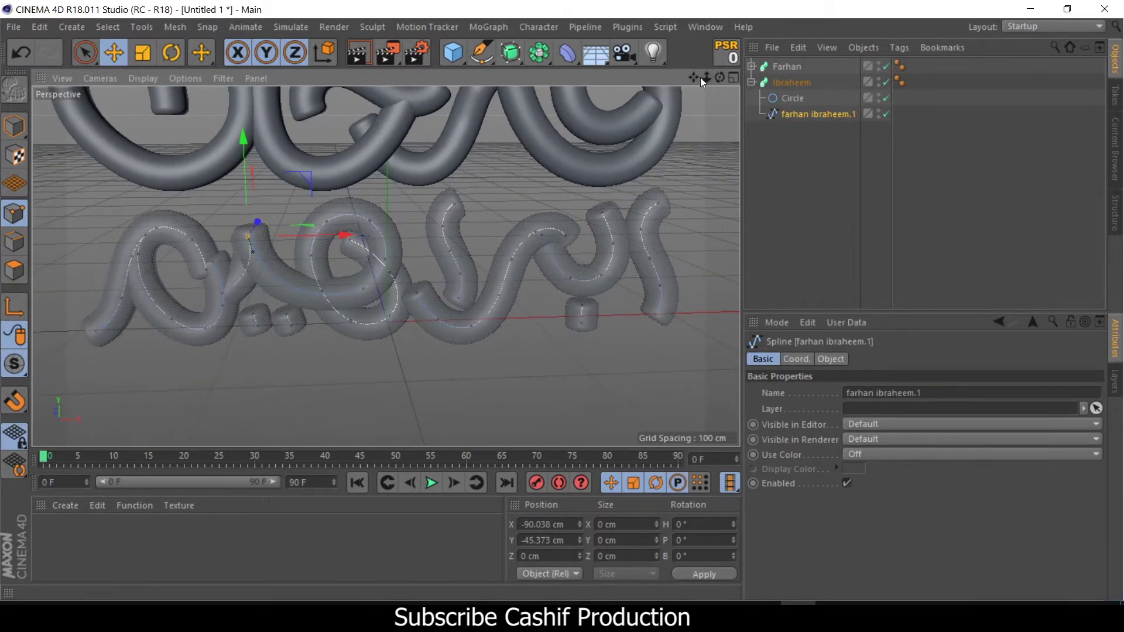
Move selected points on the upper word's Path 8.1 spline to improve the overlap
{"action": "left_click", "coordinate": [752, 65]}
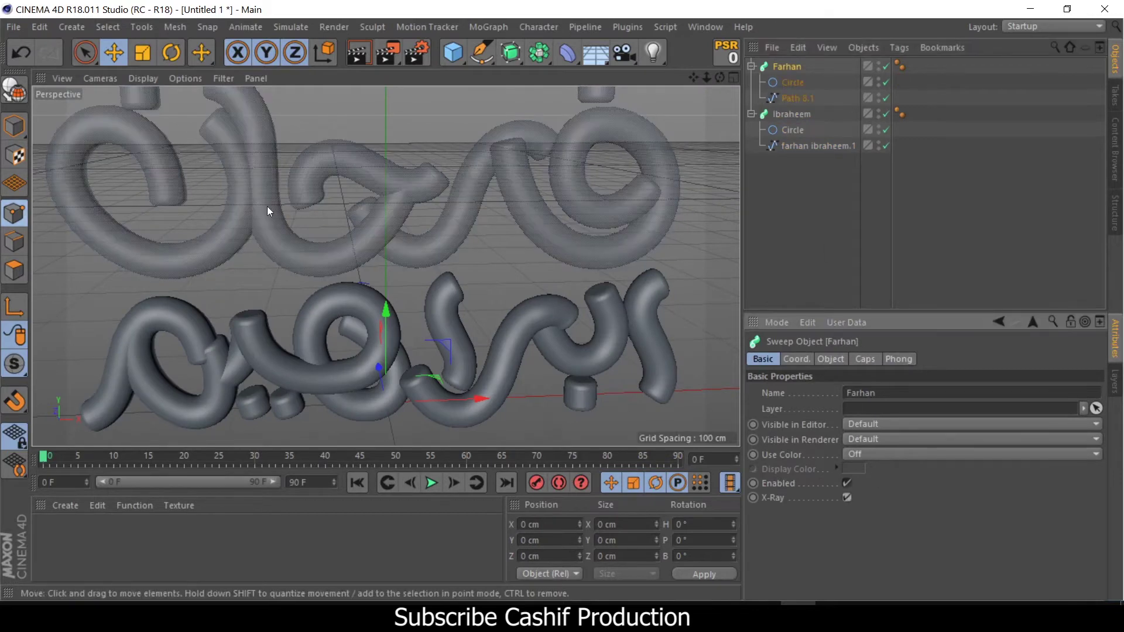
{"action": "left_click", "coordinate": [798, 98]}
{"action": "left_click_drag", "start_coordinate": [375, 246], "coordinate": [471, 191], "text": "alt"}
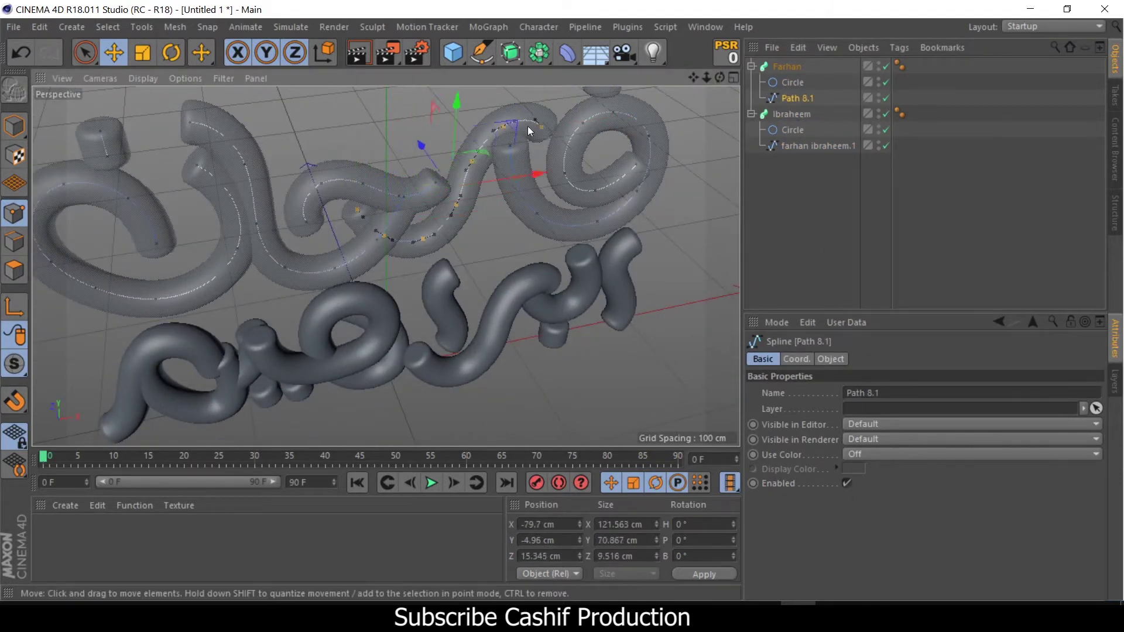
{"action": "left_click", "coordinate": [518, 248]}
{"action": "mouse_move", "coordinate": [721, 79]}
{"action": "left_mouse_down", "text": "alt"}
{"action": "mouse_move", "coordinate": [695, 180]}
{"action": "mouse_move", "coordinate": [384, 259]}
{"action": "mouse_move", "coordinate": [469, 256]}
{"action": "left_mouse_up", "text": "alt"}
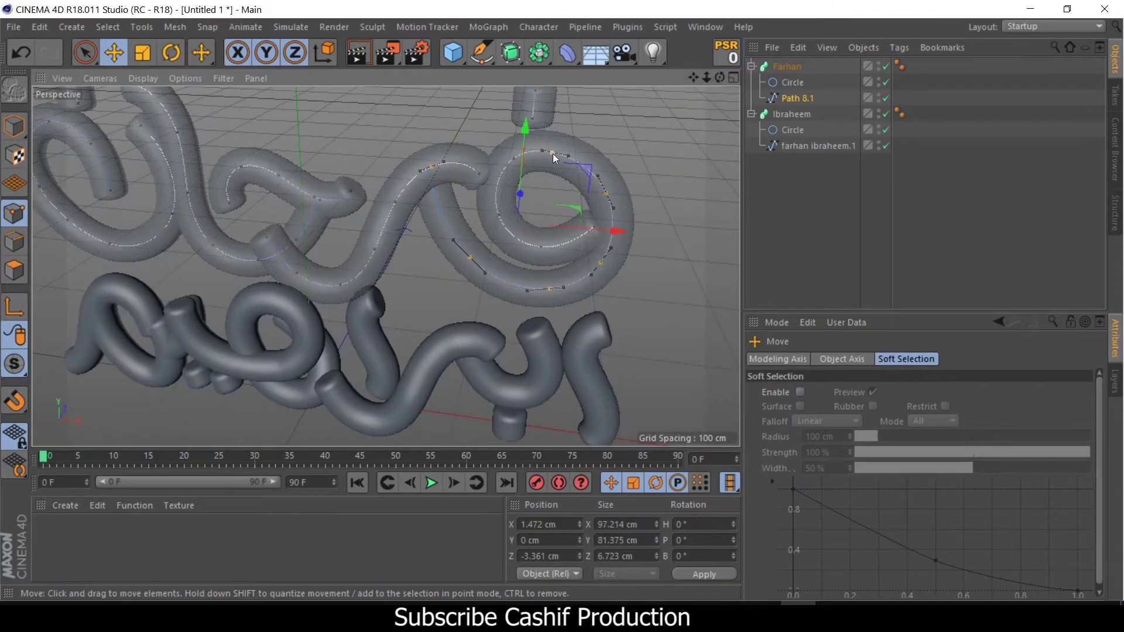
{"action": "mouse_move", "coordinate": [514, 165]}
{"action": "left_mouse_down"}
{"action": "mouse_move", "coordinate": [539, 212]}
{"action": "mouse_move", "coordinate": [508, 120]}
{"action": "mouse_move", "coordinate": [389, 264]}
{"action": "left_mouse_up"}
{"action": "left_click", "coordinate": [269, 179]}
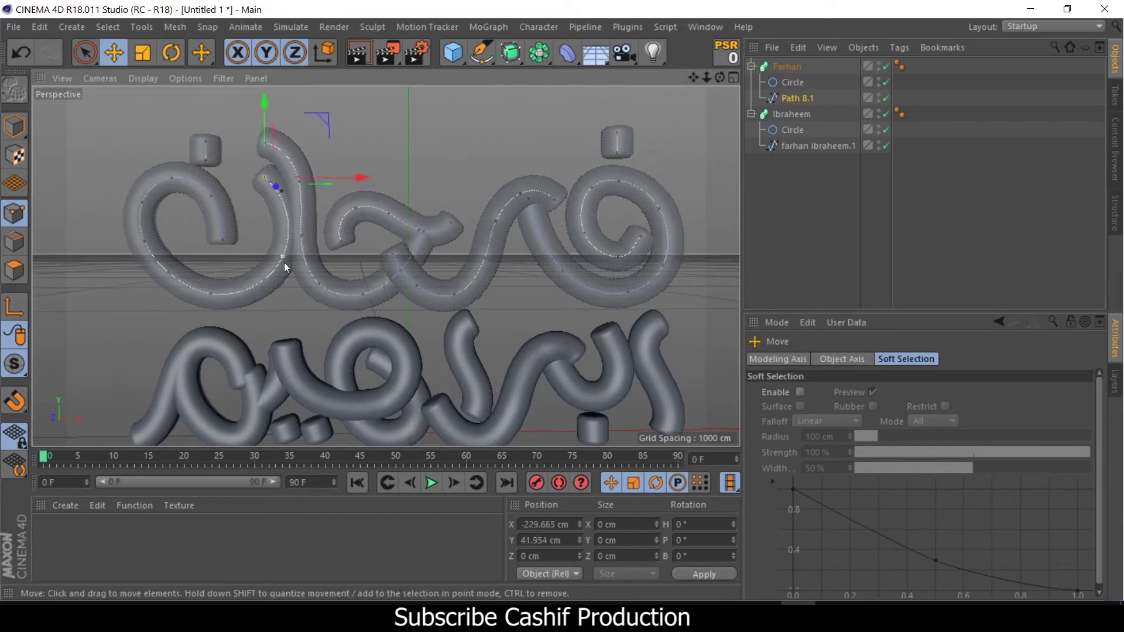
{"action": "mouse_move", "coordinate": [209, 200]}
{"action": "left_mouse_down", "text": "alt"}
{"action": "mouse_move", "coordinate": [139, 227]}
{"action": "mouse_move", "coordinate": [389, 263]}
{"action": "mouse_move", "coordinate": [326, 217]}
{"action": "mouse_move", "coordinate": [304, 226]}
{"action": "mouse_move", "coordinate": [385, 266]}
{"action": "mouse_move", "coordinate": [293, 252]}
{"action": "left_mouse_up", "text": "alt"}
Add a cube, move it behind the words, and size it to about 725 × 588 × 21.4 cm
{"action": "left_click", "coordinate": [14, 126]}
{"action": "left_click", "coordinate": [453, 52]}
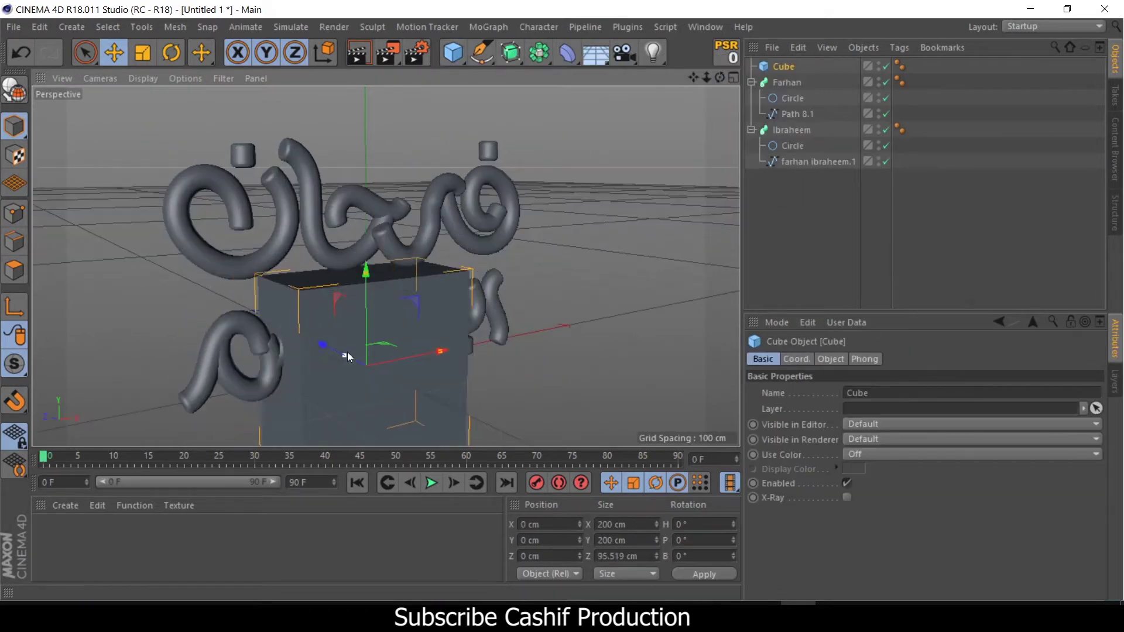
{"action": "mouse_move", "coordinate": [345, 351]}
{"action": "left_mouse_down"}
{"action": "mouse_move", "coordinate": [208, 276]}
{"action": "mouse_move", "coordinate": [175, 305]}
{"action": "left_mouse_up"}
{"action": "left_click_drag", "start_coordinate": [176, 304], "coordinate": [293, 264], "text": "alt"}
{"action": "left_click_drag", "start_coordinate": [293, 200], "coordinate": [293, 88]}
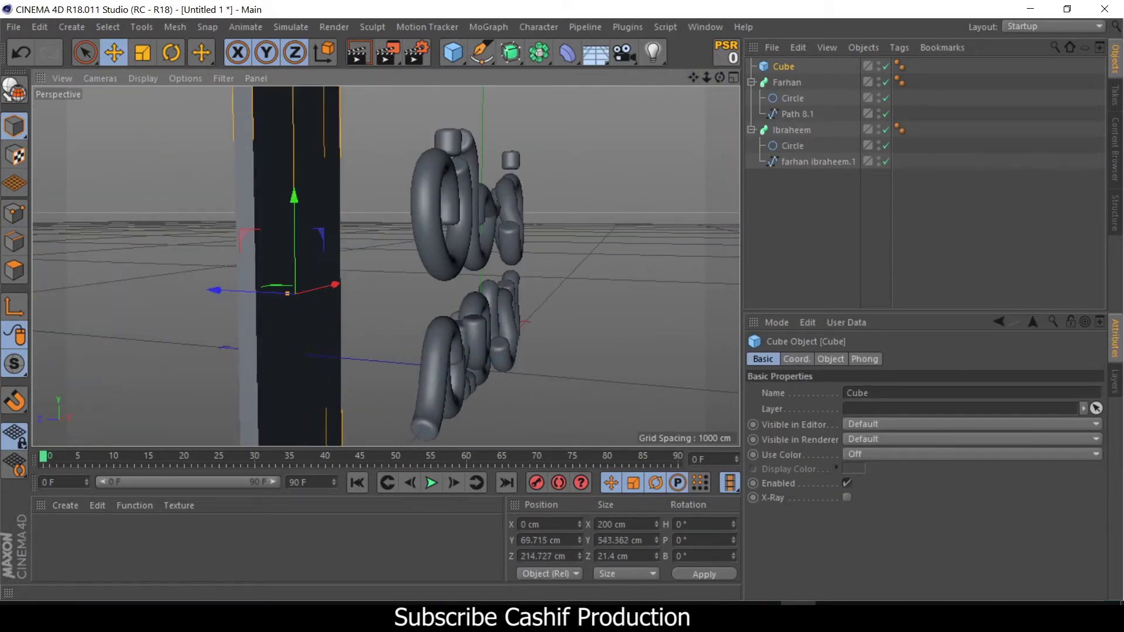
{"action": "left_click_drag", "start_coordinate": [720, 77], "coordinate": [728, 85]}
{"action": "scroll", "coordinate": [585, 263], "scroll_direction": "down", "scroll_amount": 5}
{"action": "left_click_drag", "start_coordinate": [443, 270], "coordinate": [577, 271]}
{"action": "left_click_drag", "start_coordinate": [720, 78], "coordinate": [691, 147]}
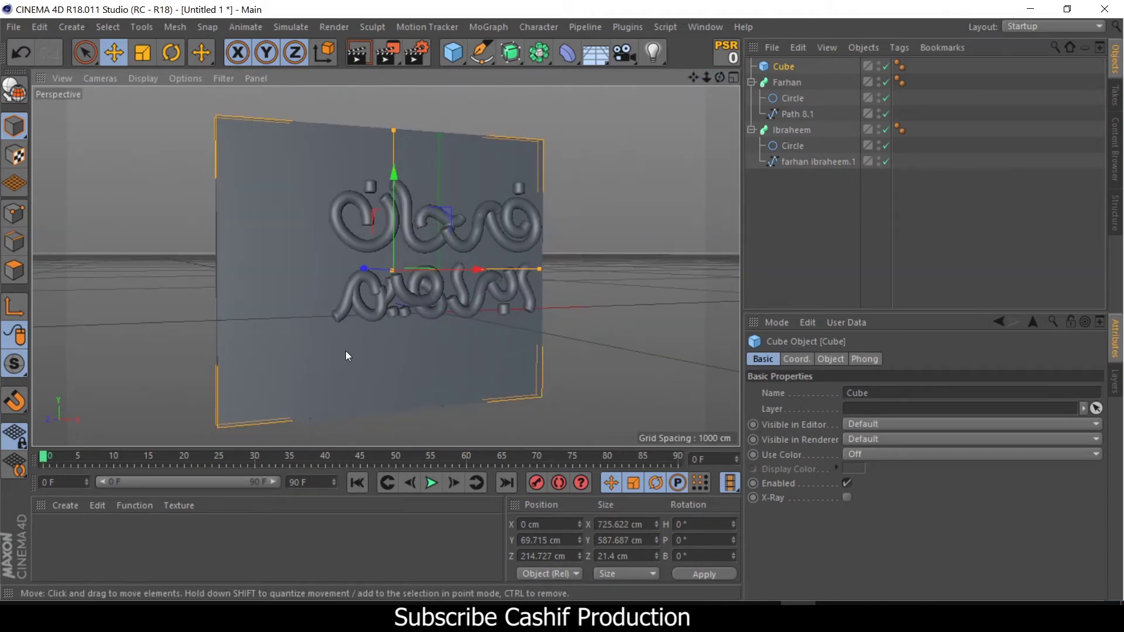
Give the cube 22 X and 14 Y segments and make it editable
{"action": "left_click", "coordinate": [831, 359]}
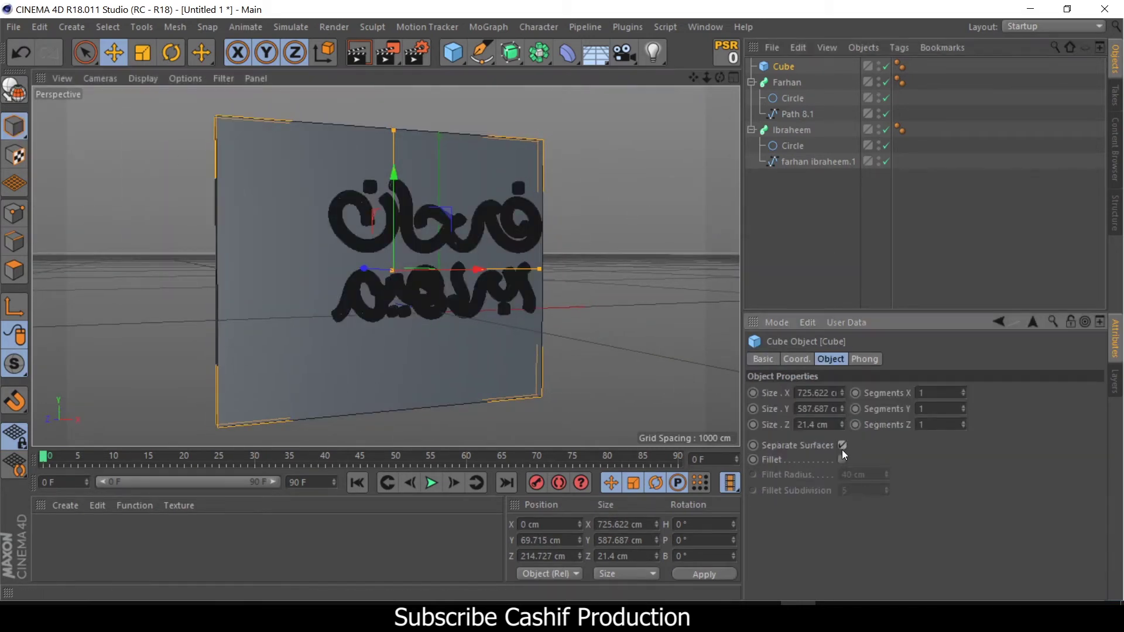
{"action": "left_click_drag", "start_coordinate": [964, 393], "coordinate": [969, 406]}
{"action": "double_click", "coordinate": [964, 406]}
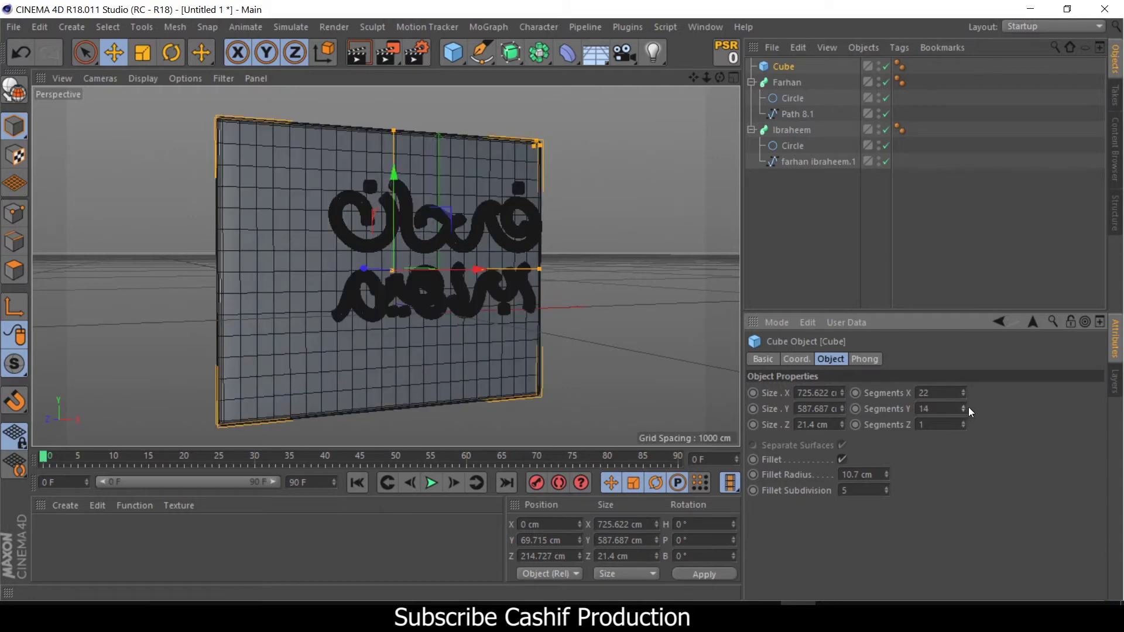
{"action": "left_click_drag", "start_coordinate": [587, 244], "coordinate": [620, 246], "text": "alt"}
{"action": "key", "text": "c"}
Live Select the ring of border polygons around the panel's front face
{"action": "key", "text": "9"}
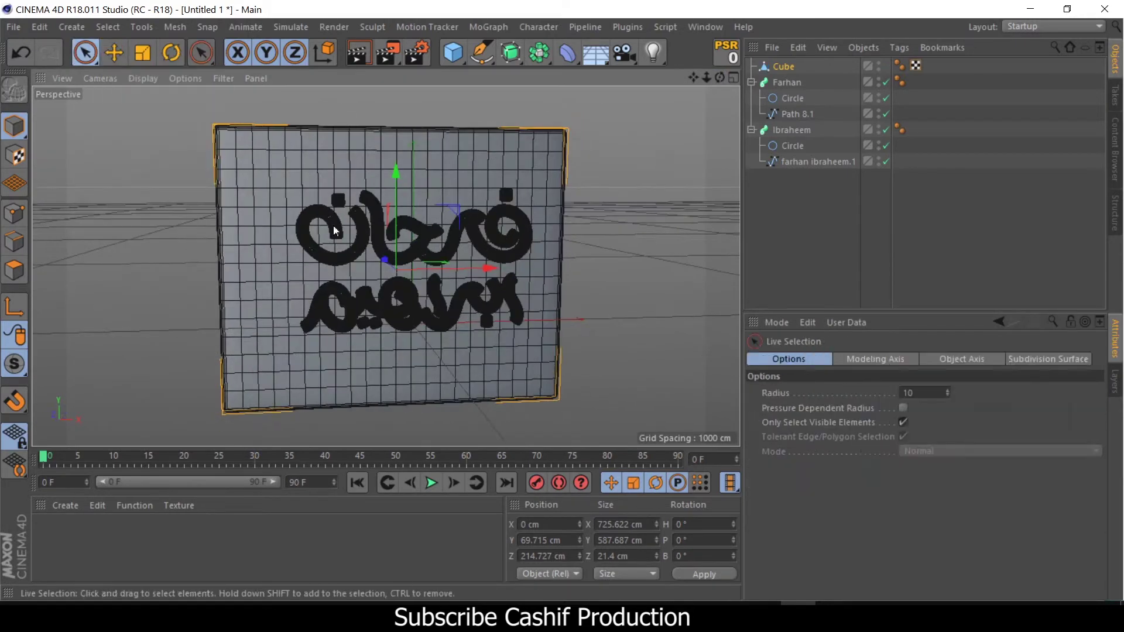
{"action": "left_click", "coordinate": [14, 270]}
{"action": "scroll", "coordinate": [232, 139], "scroll_direction": "up", "scroll_amount": 2}
{"action": "left_click", "coordinate": [278, 141]}
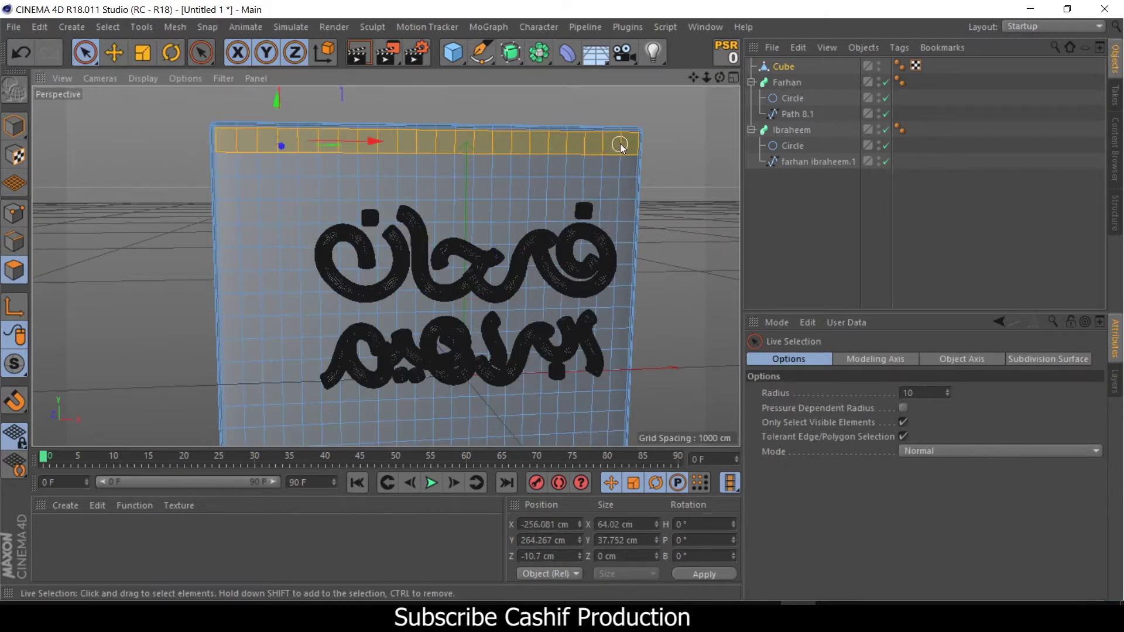
{"action": "scroll", "coordinate": [225, 166], "scroll_direction": "up", "scroll_amount": 2}
{"action": "left_click_drag", "start_coordinate": [694, 78], "coordinate": [219, 269]}
{"action": "left_click_drag", "start_coordinate": [219, 325], "coordinate": [716, 319], "text": "shift"}
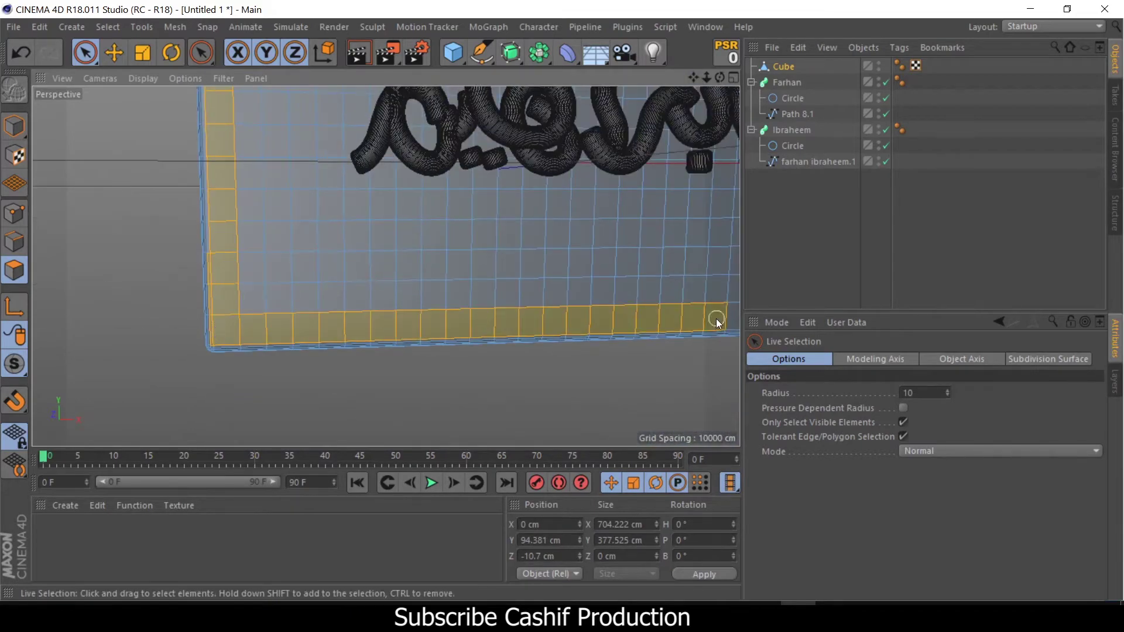
{"action": "scroll", "coordinate": [494, 353], "scroll_direction": "up", "scroll_amount": 3}
{"action": "left_click_drag", "start_coordinate": [716, 82], "coordinate": [535, 221]}
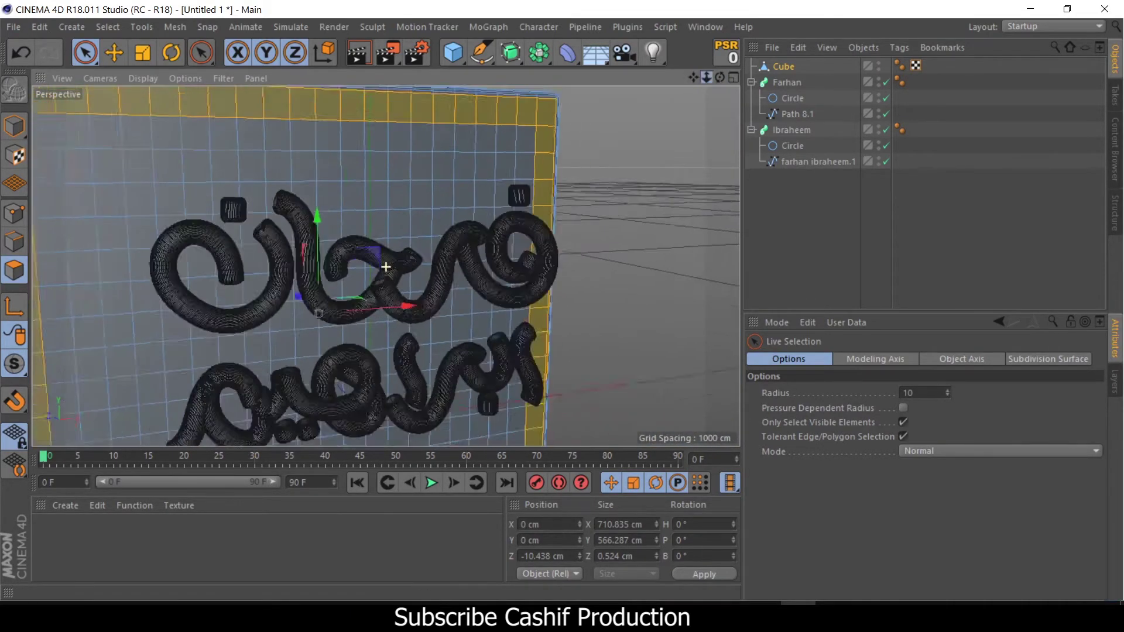
Extrude the border polygons about 212 cm into deep box walls
{"action": "right_click", "coordinate": [374, 246]}
{"action": "left_click", "coordinate": [427, 293]}
{"action": "right_click", "coordinate": [435, 288]}
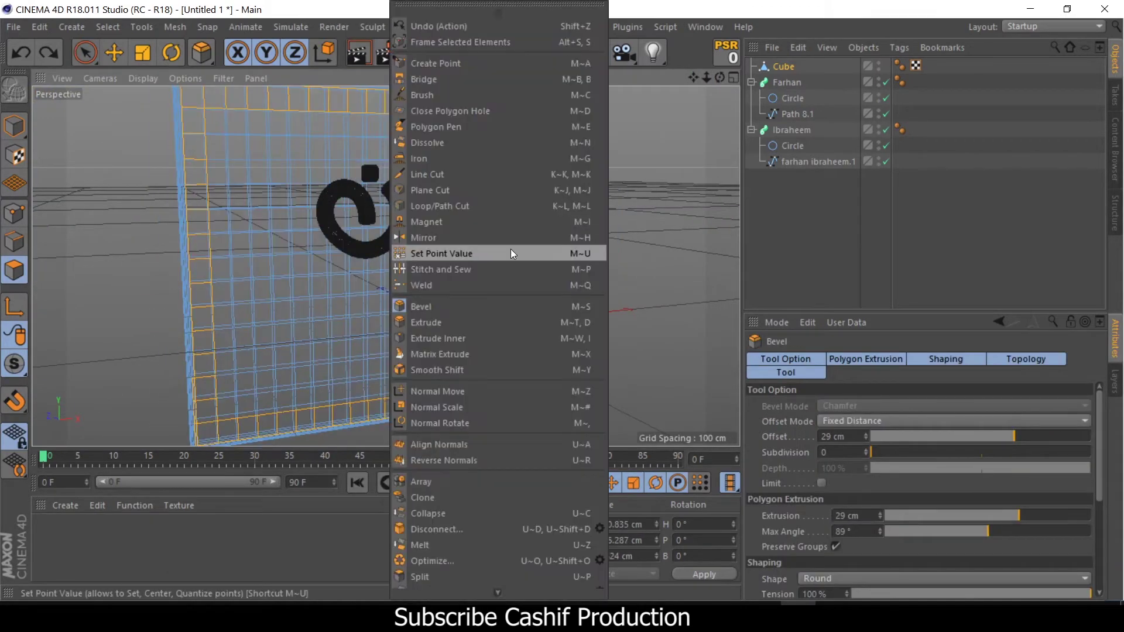
{"action": "left_click", "coordinate": [539, 339]}
{"action": "mouse_move", "coordinate": [410, 264]}
{"action": "left_mouse_down", "text": "alt"}
{"action": "mouse_move", "coordinate": [483, 364]}
{"action": "mouse_move", "coordinate": [318, 214]}
{"action": "mouse_move", "coordinate": [389, 261]}
{"action": "mouse_move", "coordinate": [276, 243]}
{"action": "mouse_move", "coordinate": [384, 261]}
{"action": "mouse_move", "coordinate": [706, 99]}
{"action": "mouse_move", "coordinate": [389, 267]}
{"action": "mouse_move", "coordinate": [520, 171]}
{"action": "mouse_move", "coordinate": [720, 77]}
{"action": "mouse_move", "coordinate": [382, 259]}
{"action": "mouse_move", "coordinate": [657, 158]}
{"action": "left_mouse_up", "text": "alt"}
{"action": "right_click", "coordinate": [385, 128]}
{"action": "key", "text": "Escape"}
{"action": "left_click_drag", "start_coordinate": [708, 79], "coordinate": [385, 266]}
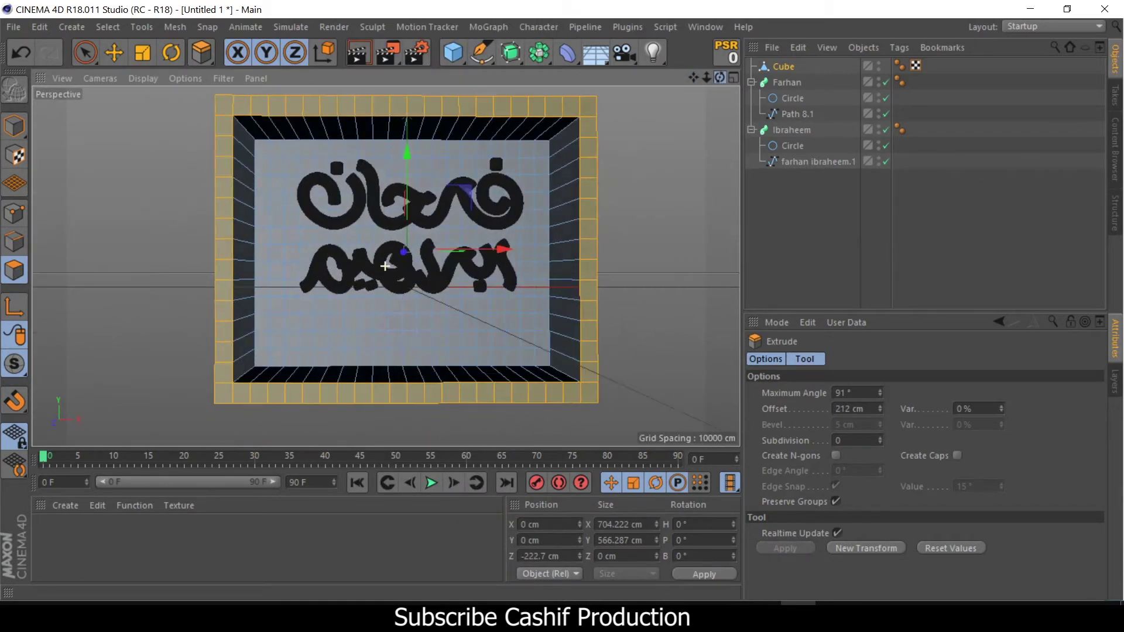
Select two horizontal back-face strips and extrude them 85 cm into shelves
{"action": "left_click", "coordinate": [263, 321]}
{"action": "scroll", "coordinate": [312, 330], "scroll_direction": "up", "scroll_amount": 5}
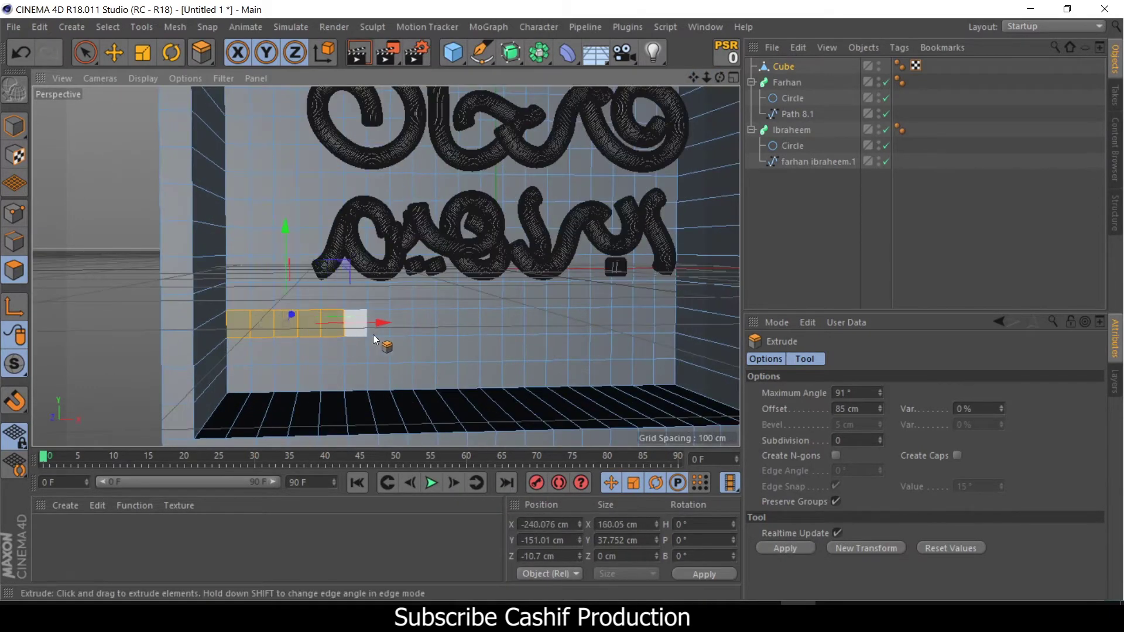
{"action": "left_click_drag", "start_coordinate": [311, 330], "coordinate": [550, 332], "text": "shift"}
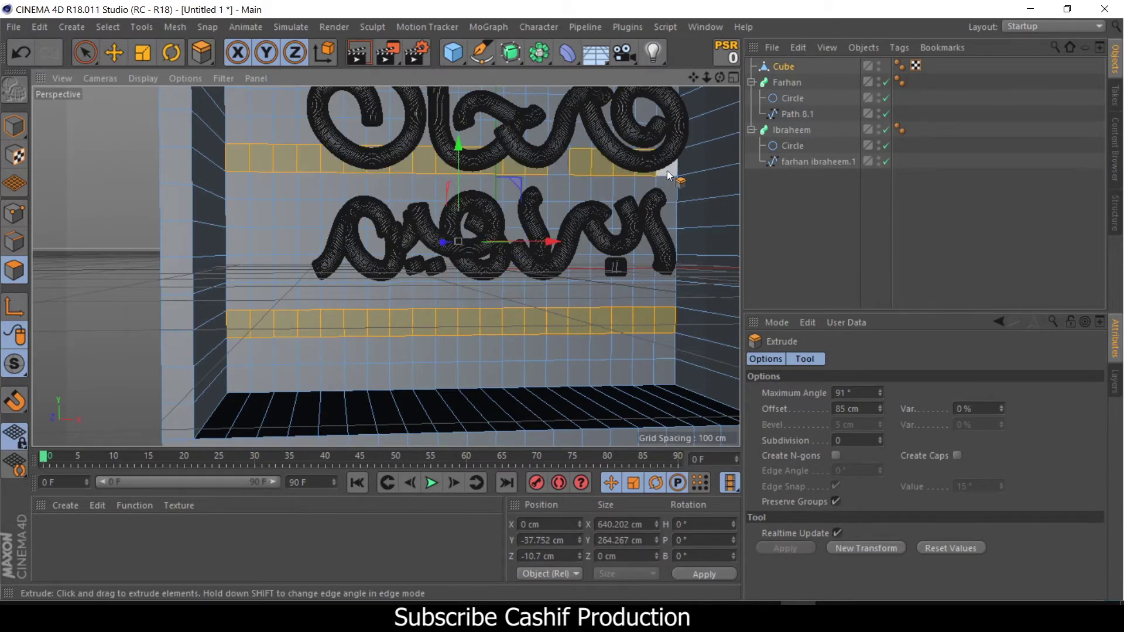
{"action": "left_click_drag", "start_coordinate": [666, 170], "coordinate": [410, 175]}
Switch to plain shading and raise the Farhan text about 24 cm onto the upper shelf
{"action": "key", "text": "e"}
{"action": "scroll", "coordinate": [386, 267], "scroll_direction": "down", "scroll_amount": 3}
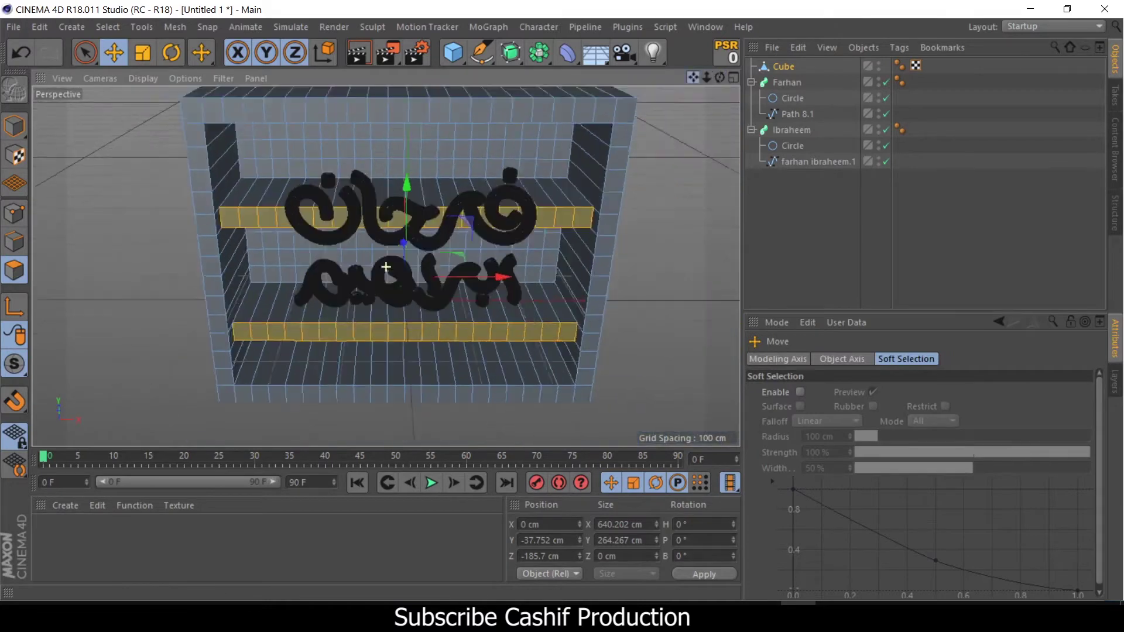
{"action": "key", "text": "n"}
{"action": "key", "text": "a"}
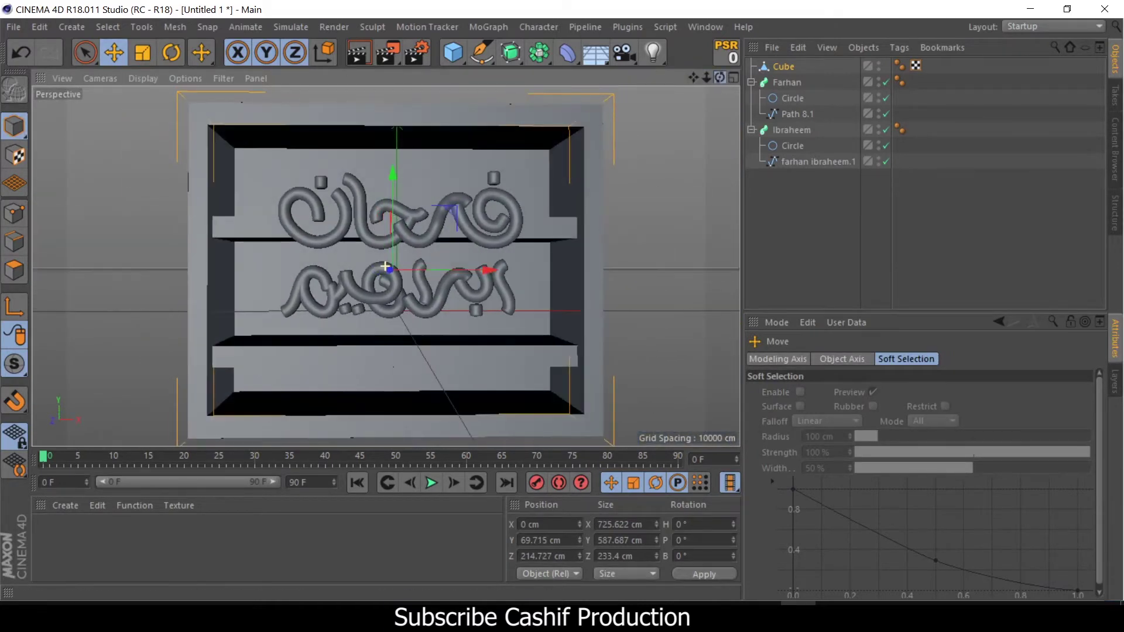
{"action": "scroll", "coordinate": [643, 211], "scroll_direction": "up", "scroll_amount": 2}
{"action": "scroll", "coordinate": [642, 199], "scroll_direction": "up", "scroll_amount": 2}
{"action": "scroll", "coordinate": [641, 187], "scroll_direction": "up", "scroll_amount": 1}
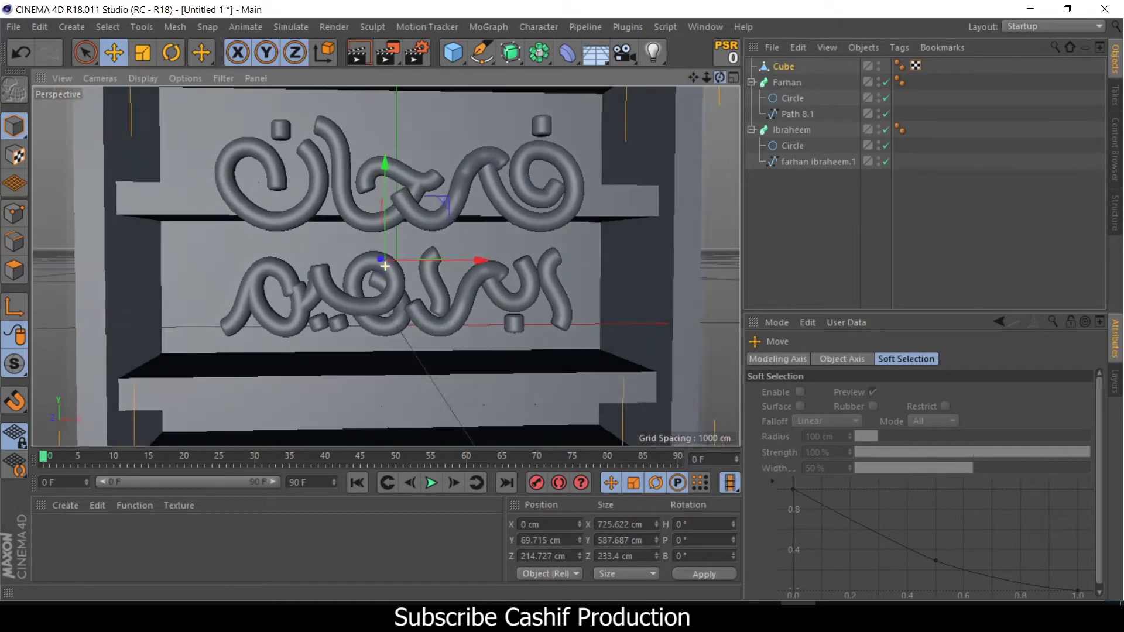
{"action": "left_click", "coordinate": [478, 195]}
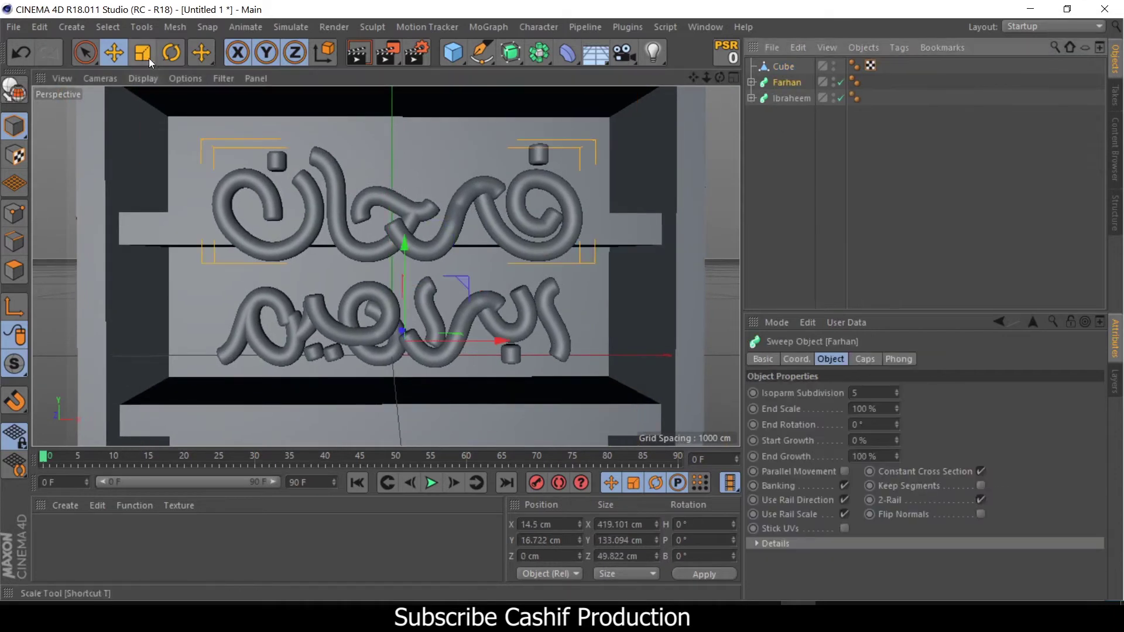
{"action": "left_click", "coordinate": [117, 52]}
{"action": "mouse_move", "coordinate": [401, 331]}
{"action": "left_mouse_down"}
{"action": "mouse_move", "coordinate": [391, 269]}
{"action": "mouse_move", "coordinate": [445, 286]}
{"action": "left_mouse_up"}
{"action": "left_click", "coordinate": [524, 370]}
{"action": "left_click", "coordinate": [445, 205]}
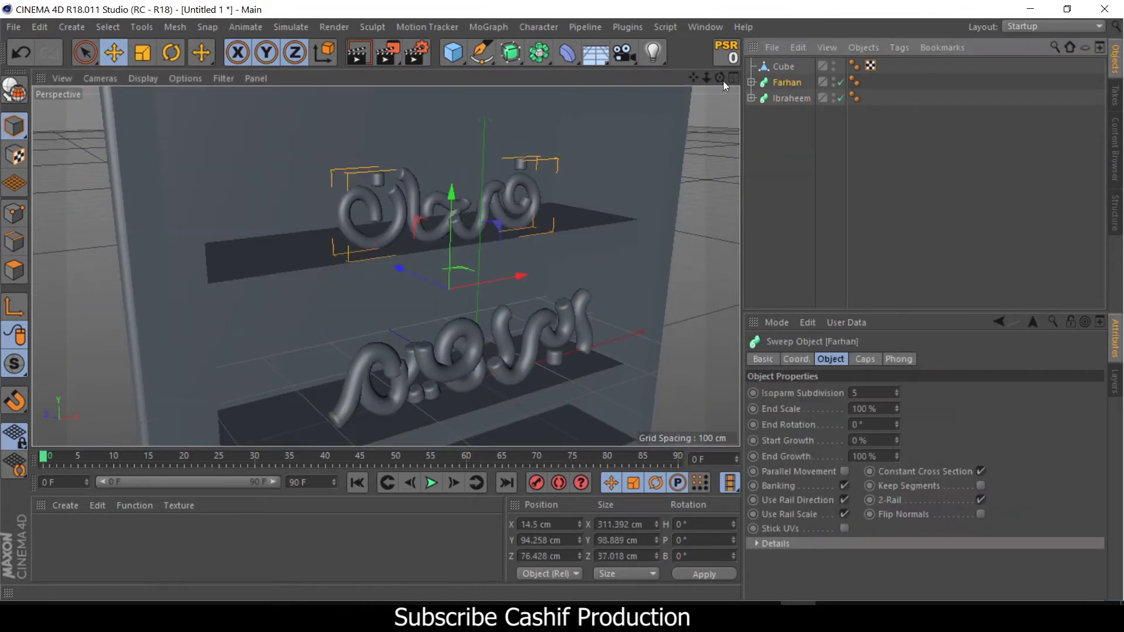
{"action": "left_click_drag", "start_coordinate": [723, 81], "coordinate": [655, 167]}
{"action": "key", "text": "e"}
{"action": "left_click_drag", "start_coordinate": [456, 252], "coordinate": [470, 222]}
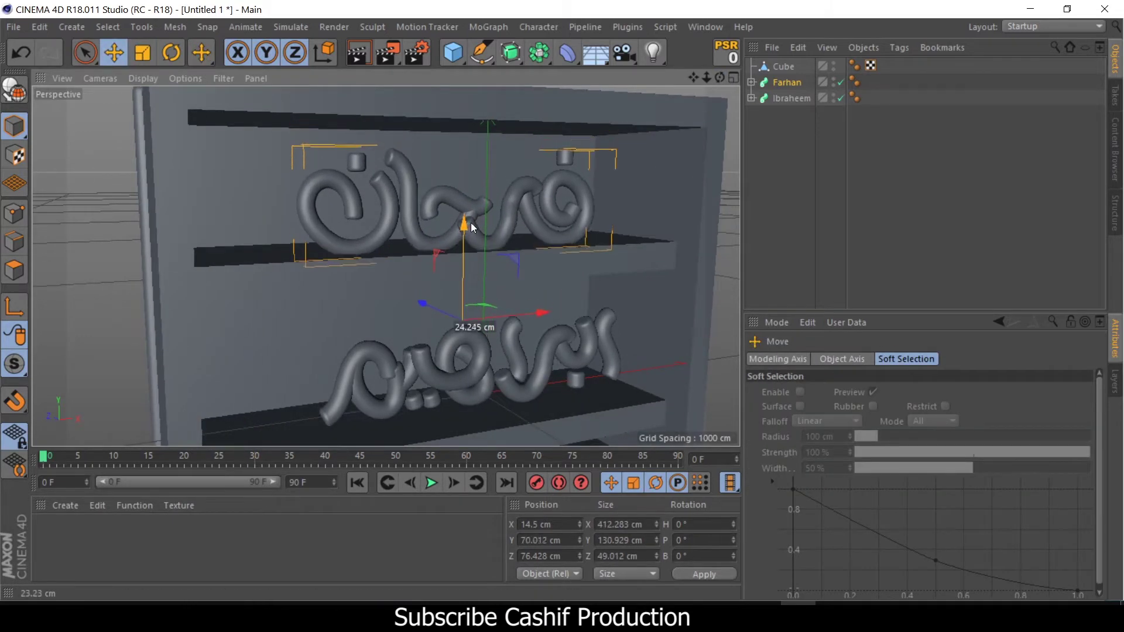
Move Ibraheem onto the lower shelf and enlarge it to about 430 × 110 cm
{"action": "left_click", "coordinate": [791, 98]}
{"action": "key", "text": "t"}
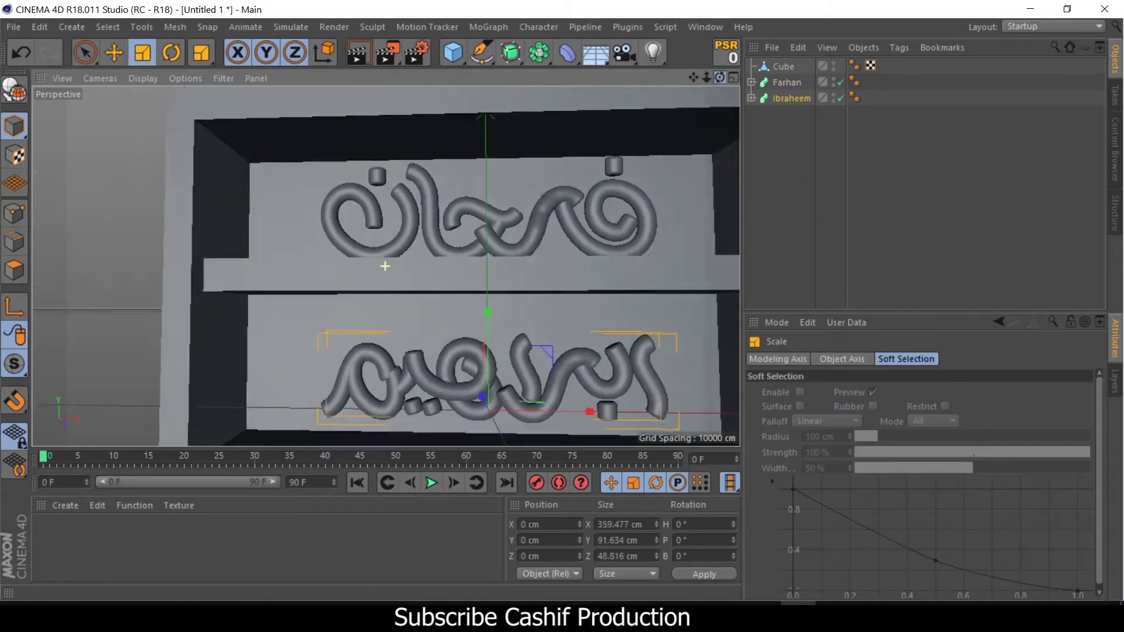
{"action": "key", "text": "e"}
{"action": "mouse_move", "coordinate": [385, 266]}
{"action": "left_mouse_down", "text": "alt"}
{"action": "mouse_move", "coordinate": [441, 386]}
{"action": "mouse_move", "coordinate": [444, 283]}
{"action": "mouse_move", "coordinate": [473, 207]}
{"action": "mouse_move", "coordinate": [484, 238]}
{"action": "mouse_move", "coordinate": [386, 267]}
{"action": "left_mouse_up", "text": "alt"}
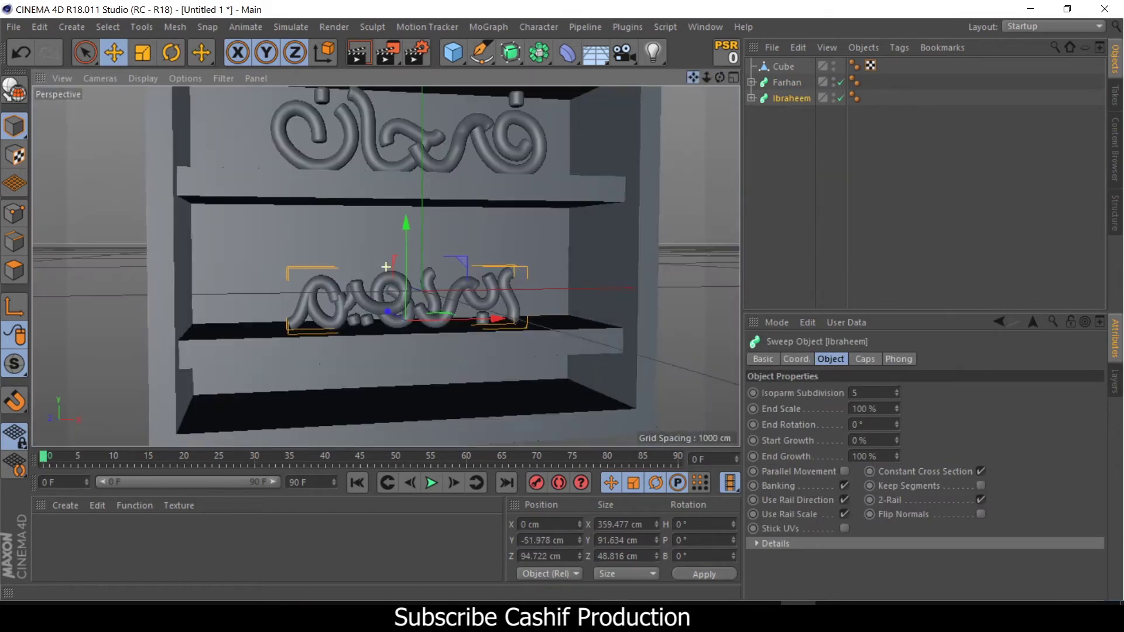
{"action": "left_click_drag", "start_coordinate": [708, 76], "coordinate": [700, 85]}
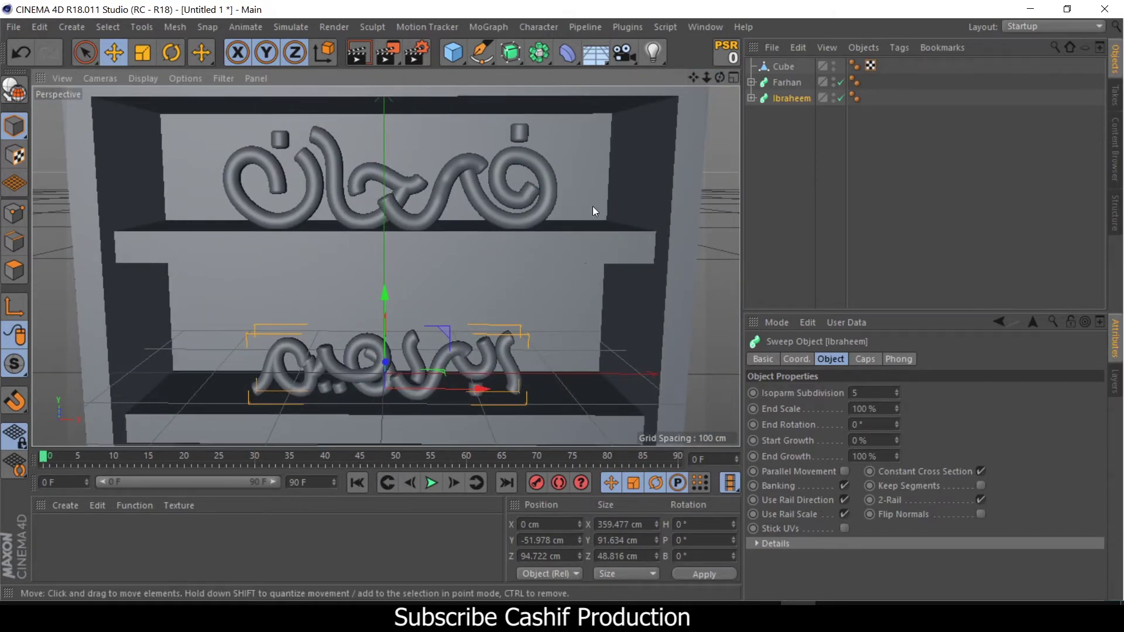
{"action": "left_click_drag", "start_coordinate": [390, 289], "coordinate": [386, 374]}
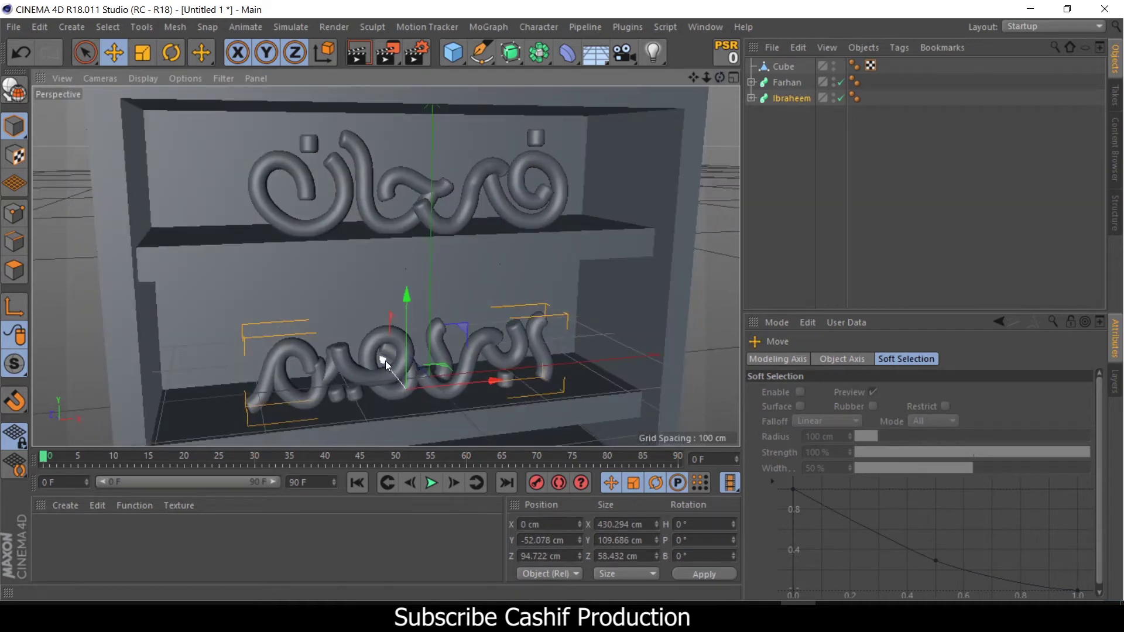
{"action": "left_click_drag", "start_coordinate": [382, 363], "coordinate": [432, 367]}
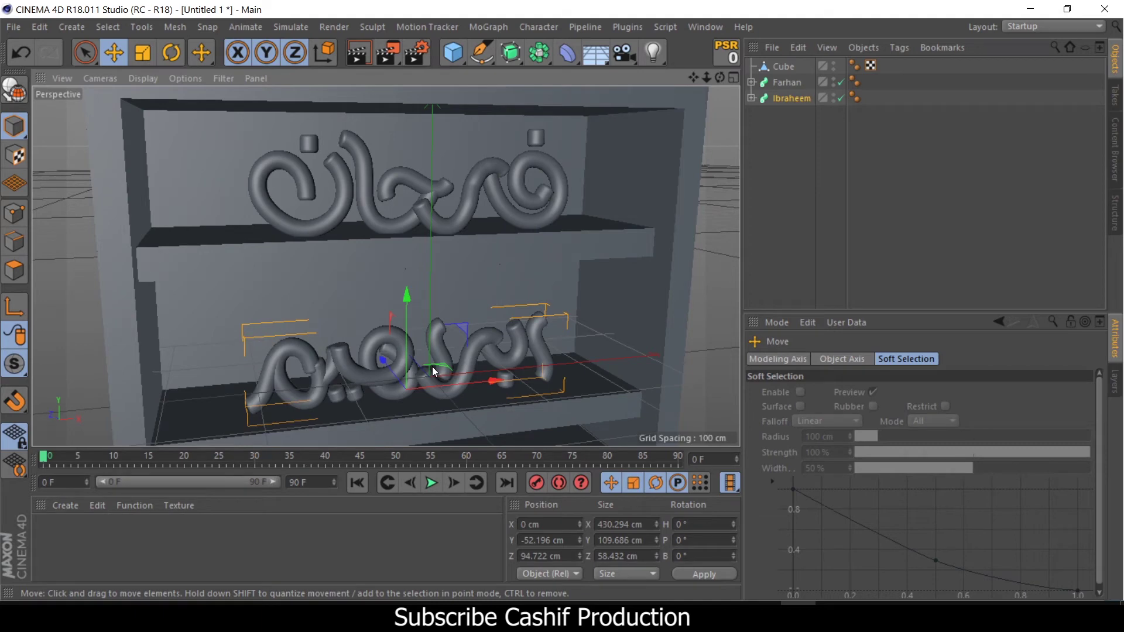
{"action": "left_click_drag", "start_coordinate": [434, 371], "coordinate": [386, 267], "text": "alt"}
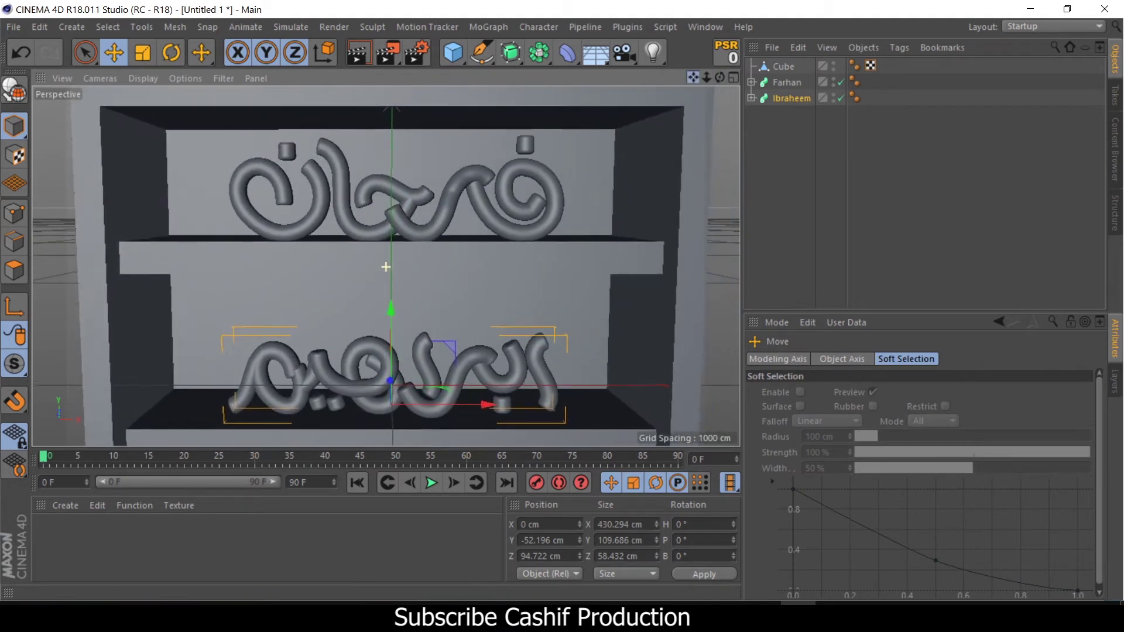
Create a new material and set its colour to yellow
{"action": "double_click", "coordinate": [202, 561]}
{"action": "double_click", "coordinate": [50, 536]}
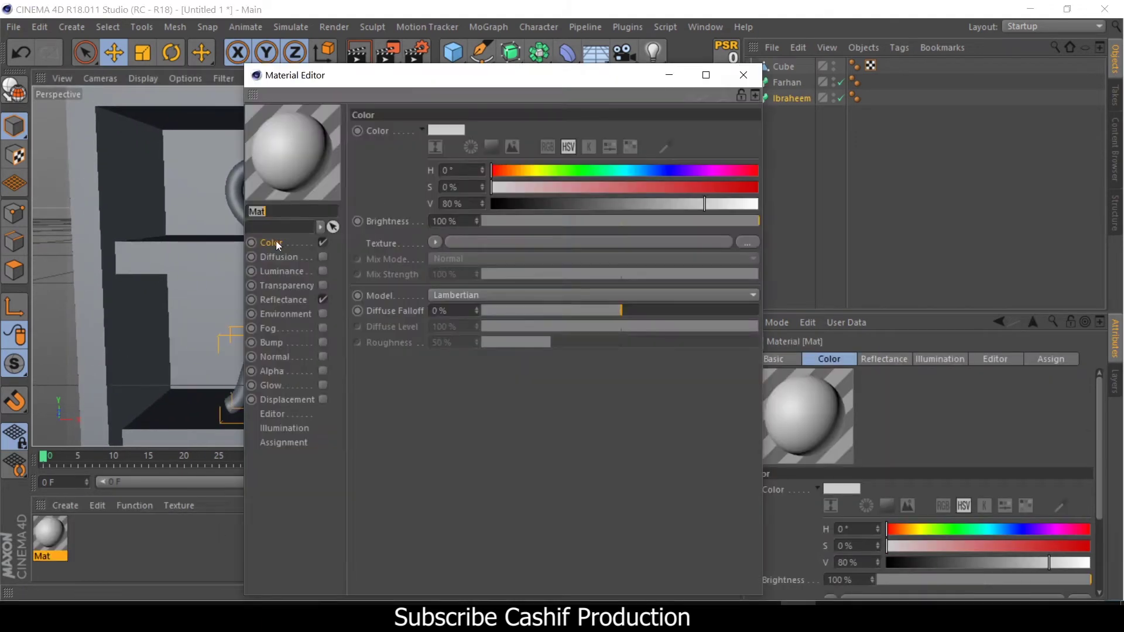
{"action": "left_click_drag", "start_coordinate": [535, 187], "coordinate": [621, 189]}
{"action": "left_click", "coordinate": [744, 75]}
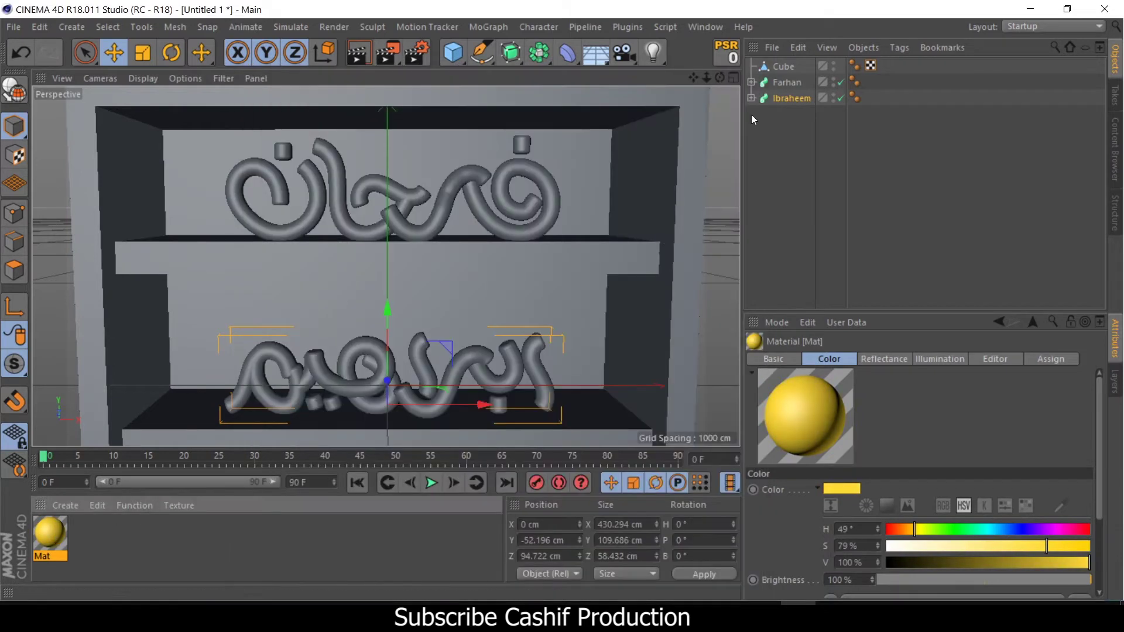
{"action": "left_click_drag", "start_coordinate": [707, 79], "coordinate": [713, 134]}
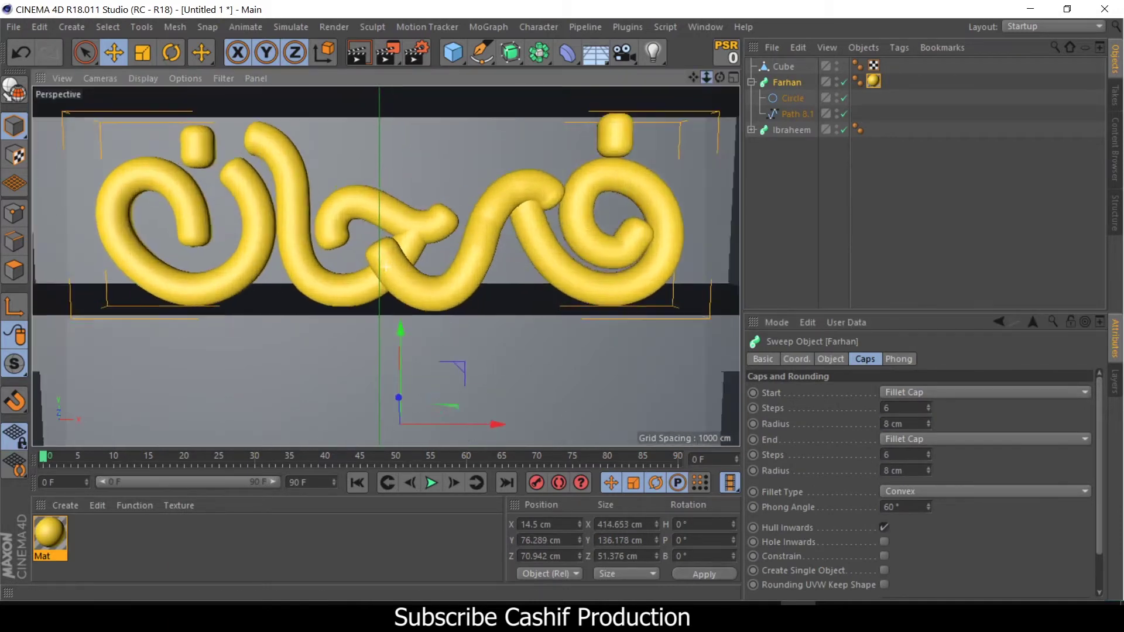
Add a glossy red reflectance layer to the yellow material
{"action": "double_click", "coordinate": [50, 536]}
{"action": "left_click", "coordinate": [277, 304]}
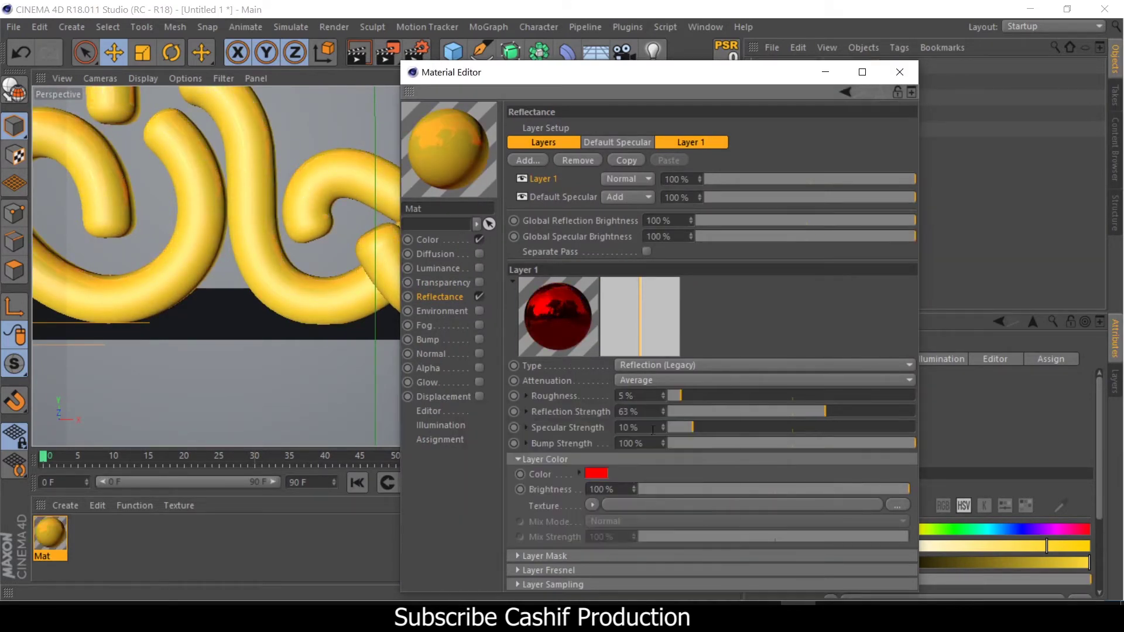
{"action": "left_click", "coordinate": [439, 243]}
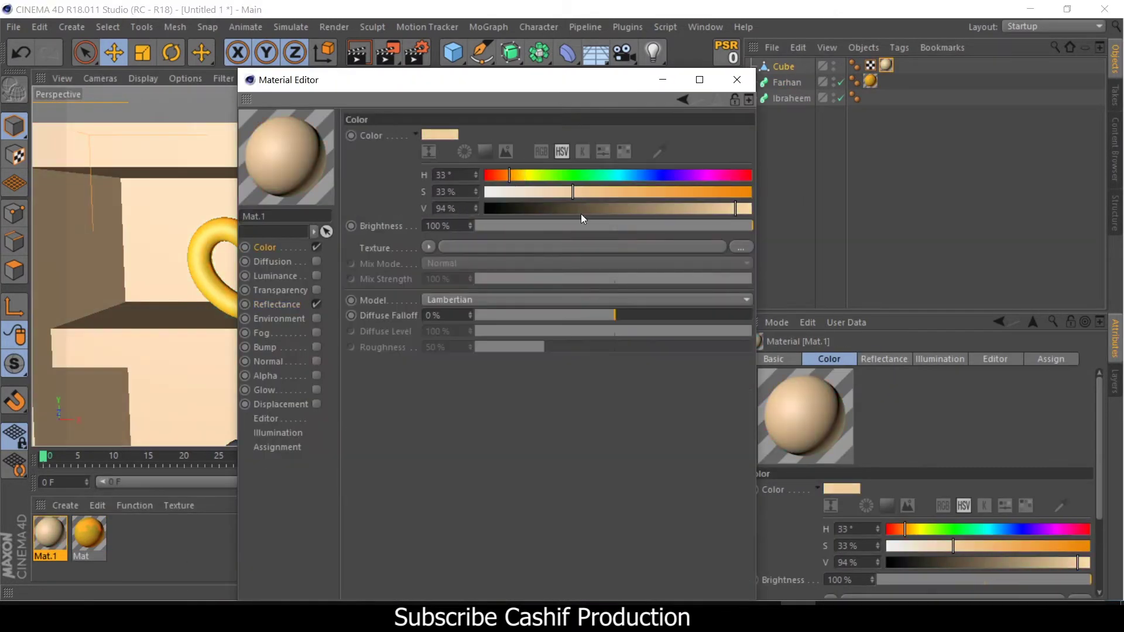
Make the second material beige and add three omni lights positioned around the box
{"action": "left_click_drag", "start_coordinate": [581, 209], "coordinate": [643, 208]}
{"action": "left_click", "coordinate": [650, 52]}
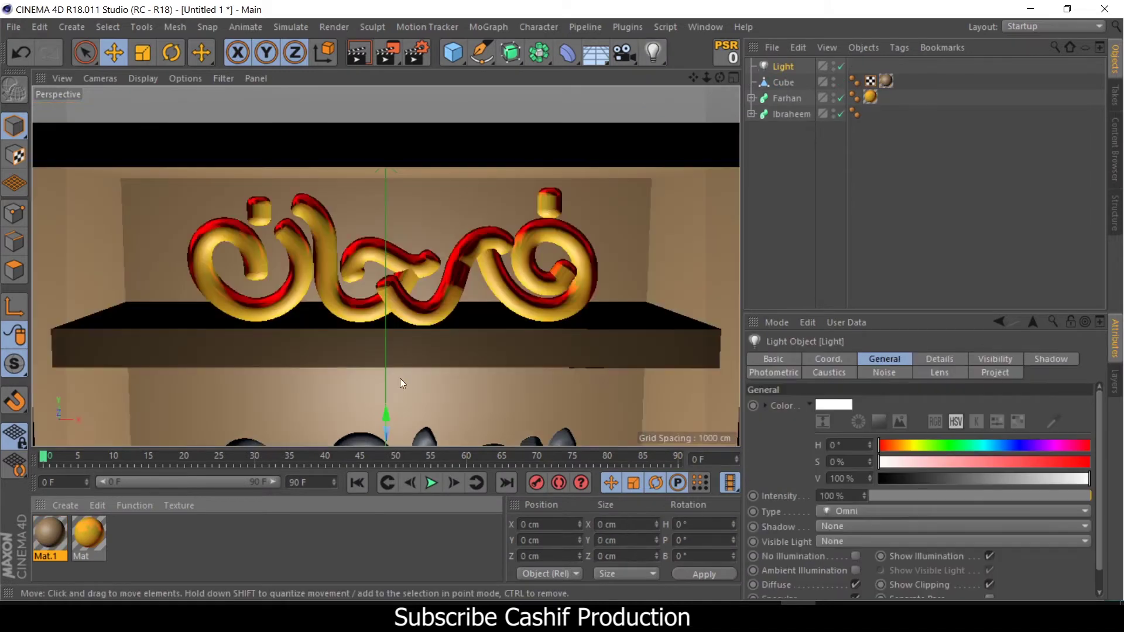
{"action": "mouse_move", "coordinate": [400, 379]}
{"action": "left_mouse_down", "text": "alt"}
{"action": "mouse_move", "coordinate": [621, 156]}
{"action": "mouse_move", "coordinate": [471, 246]}
{"action": "mouse_move", "coordinate": [688, 262]}
{"action": "left_mouse_up", "text": "alt"}
{"action": "left_click", "coordinate": [654, 53]}
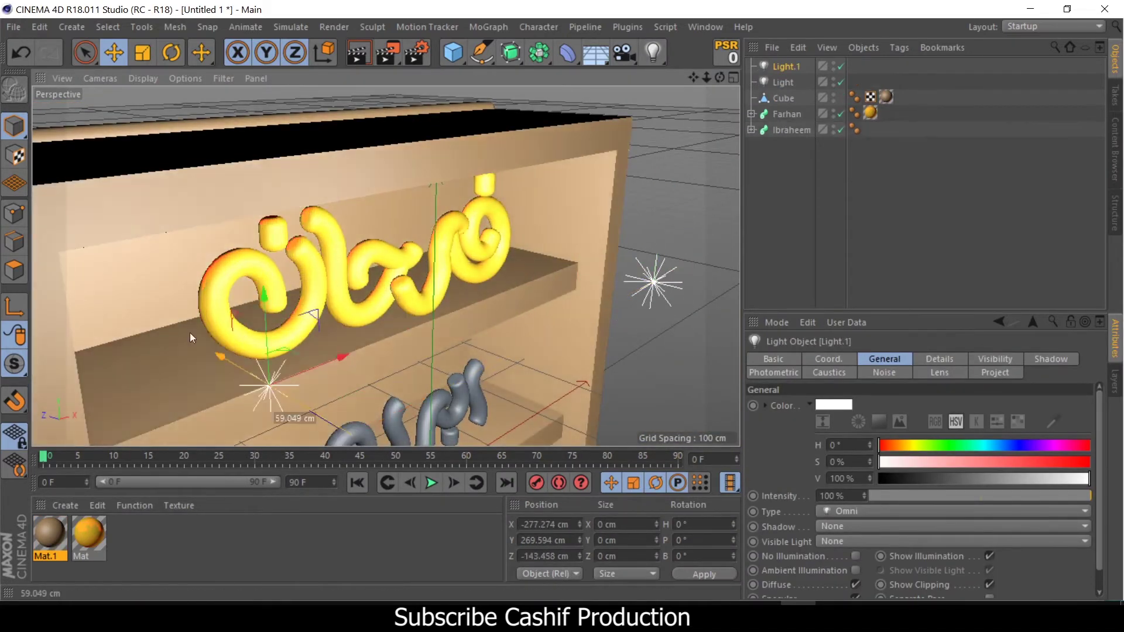
{"action": "left_click_drag", "start_coordinate": [190, 333], "coordinate": [155, 105]}
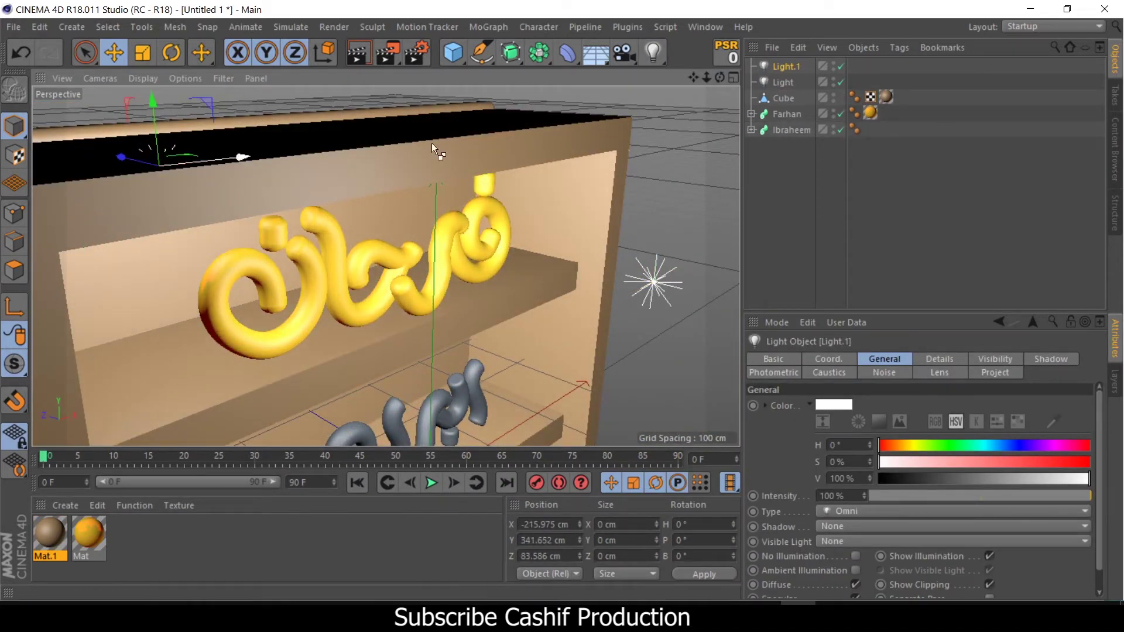
{"action": "left_click", "coordinate": [654, 53]}
{"action": "mouse_move", "coordinate": [336, 86]}
{"action": "left_mouse_down", "text": "alt"}
{"action": "mouse_move", "coordinate": [384, 266]}
{"action": "mouse_move", "coordinate": [545, 176]}
{"action": "mouse_move", "coordinate": [649, 308]}
{"action": "left_mouse_up", "text": "alt"}
Make the upper name's Mat material glossy purple (hue 251°) with a recoloured reflection layer
{"action": "double_click", "coordinate": [87, 532]}
{"action": "left_click", "coordinate": [433, 481]}
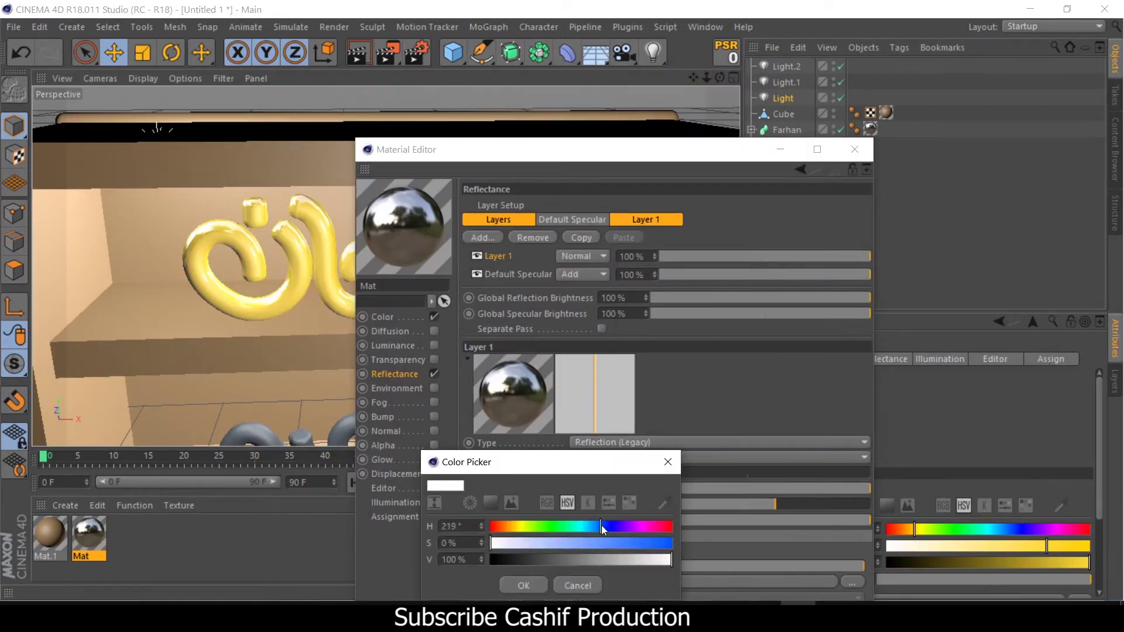
{"action": "left_click", "coordinate": [603, 526]}
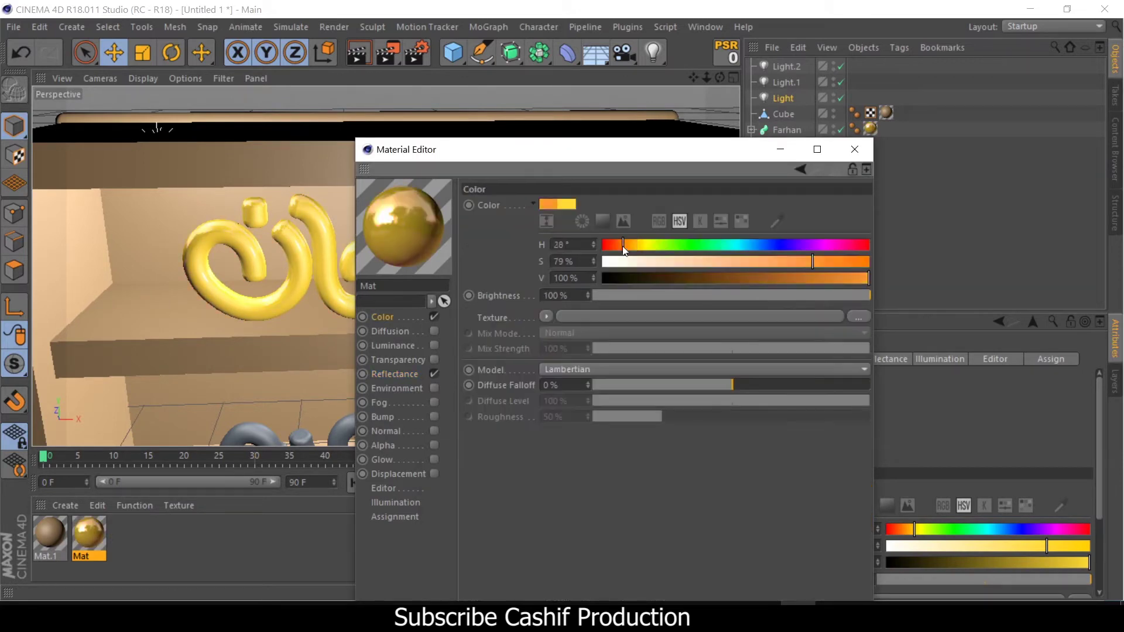
{"action": "left_click_drag", "start_coordinate": [639, 244], "coordinate": [792, 243]}
{"action": "left_click_drag", "start_coordinate": [805, 159], "coordinate": [812, 97]}
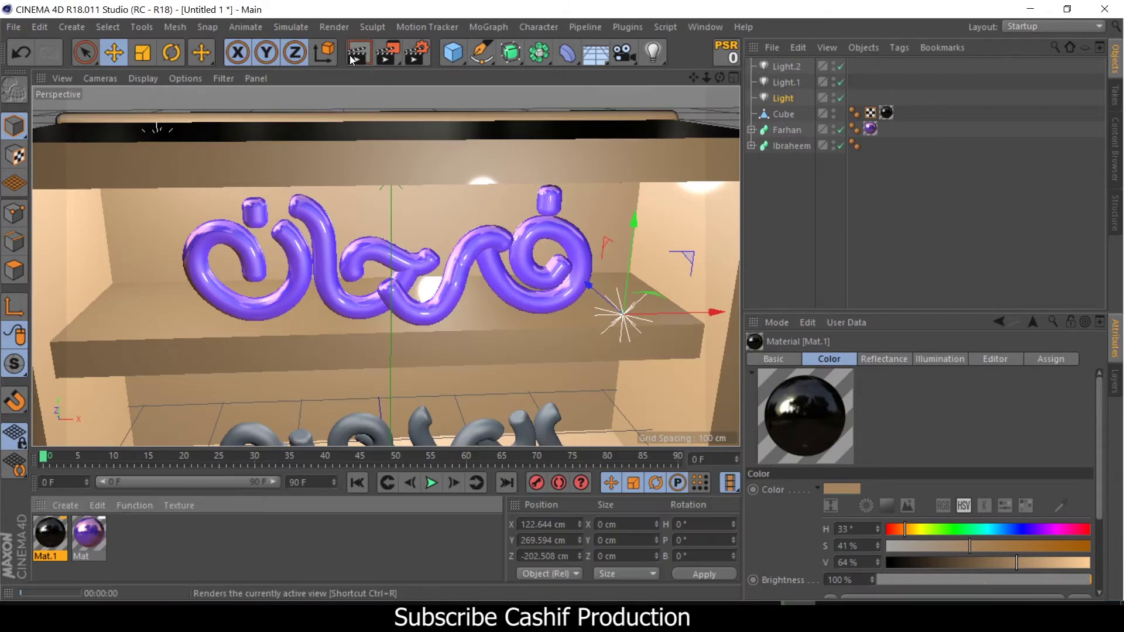
Preview the render, shift the fourth light left along X, re-render, and orbit to a frontal view
{"action": "left_click", "coordinate": [357, 53]}
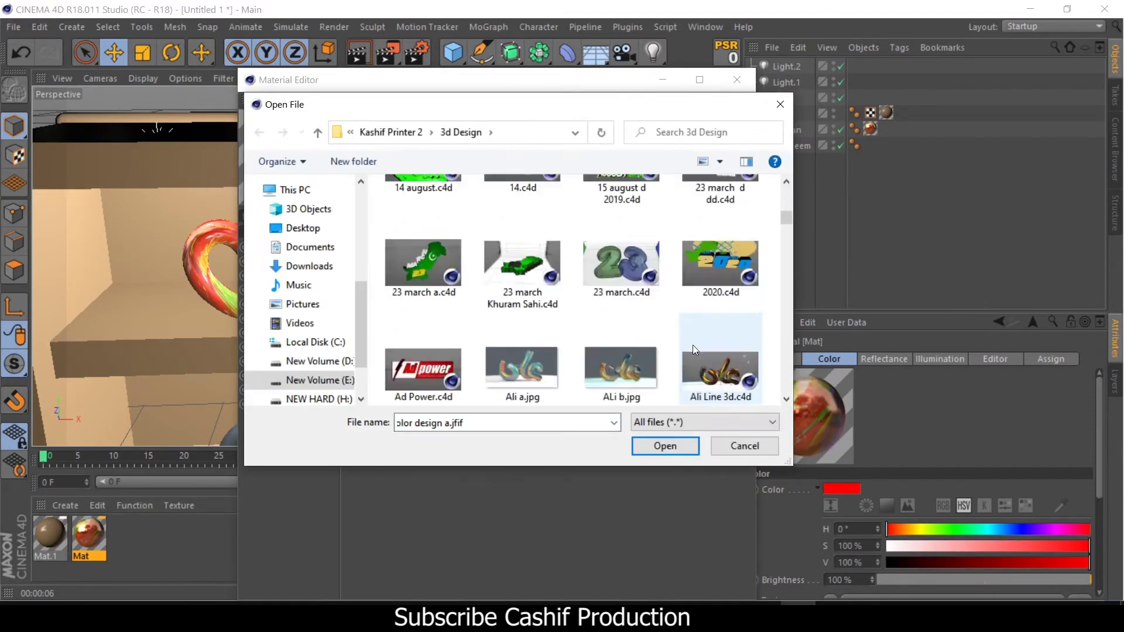
{"action": "scroll", "coordinate": [574, 332], "scroll_direction": "down", "scroll_amount": 10}
{"action": "scroll", "coordinate": [575, 331], "scroll_direction": "down", "scroll_amount": 10}
{"action": "scroll", "coordinate": [574, 331], "scroll_direction": "up", "scroll_amount": 5}
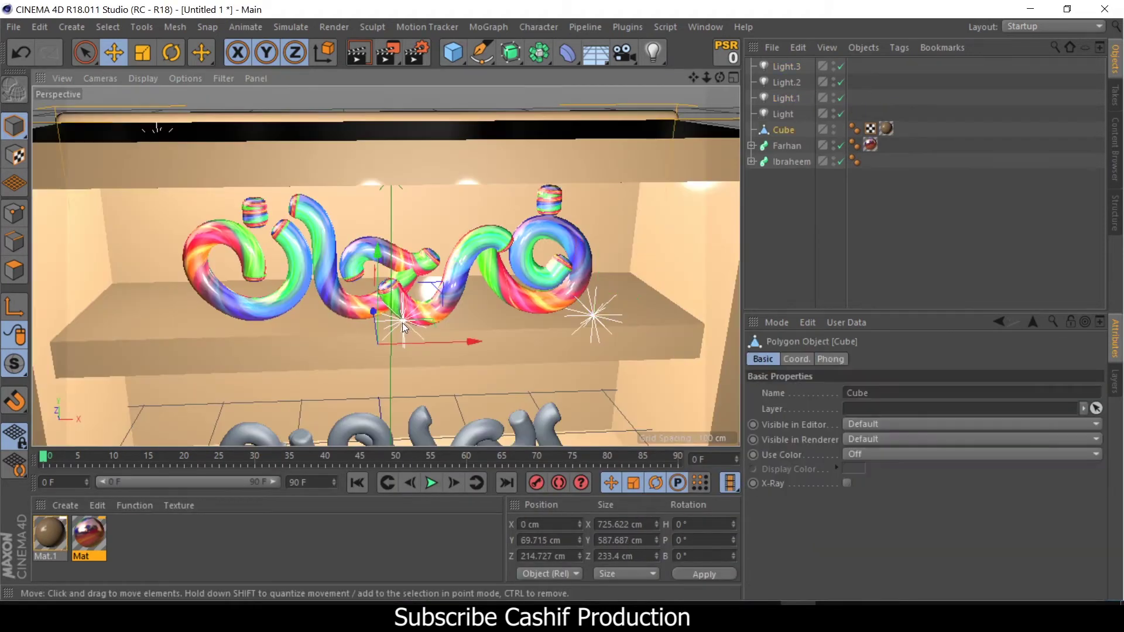
{"action": "left_click_drag", "start_coordinate": [402, 322], "coordinate": [328, 335]}
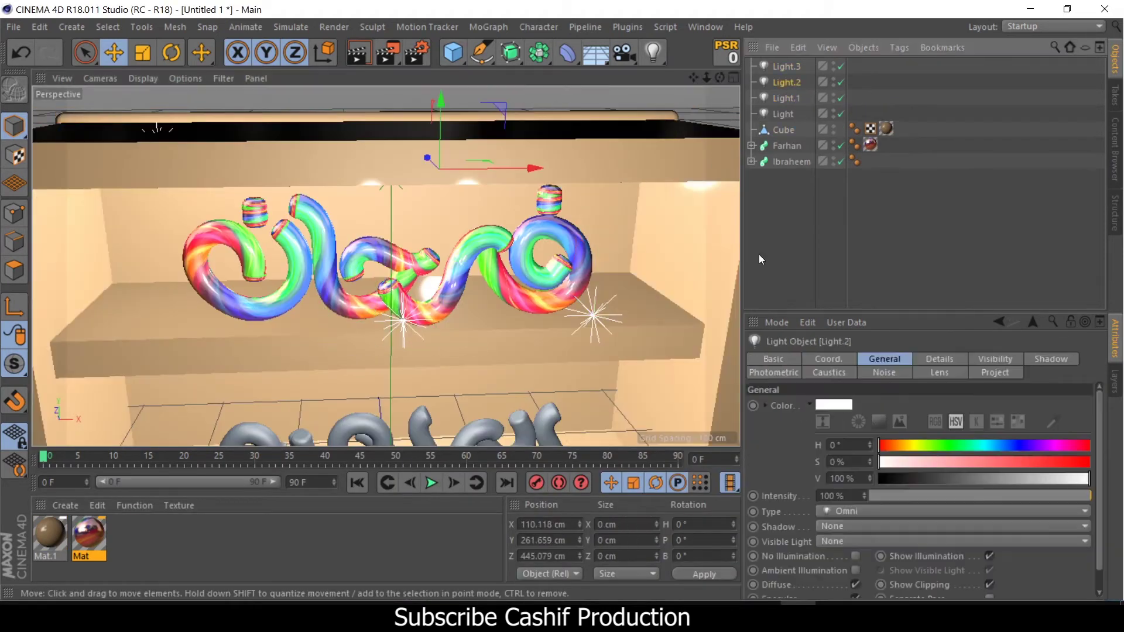
{"action": "left_click", "coordinate": [356, 54]}
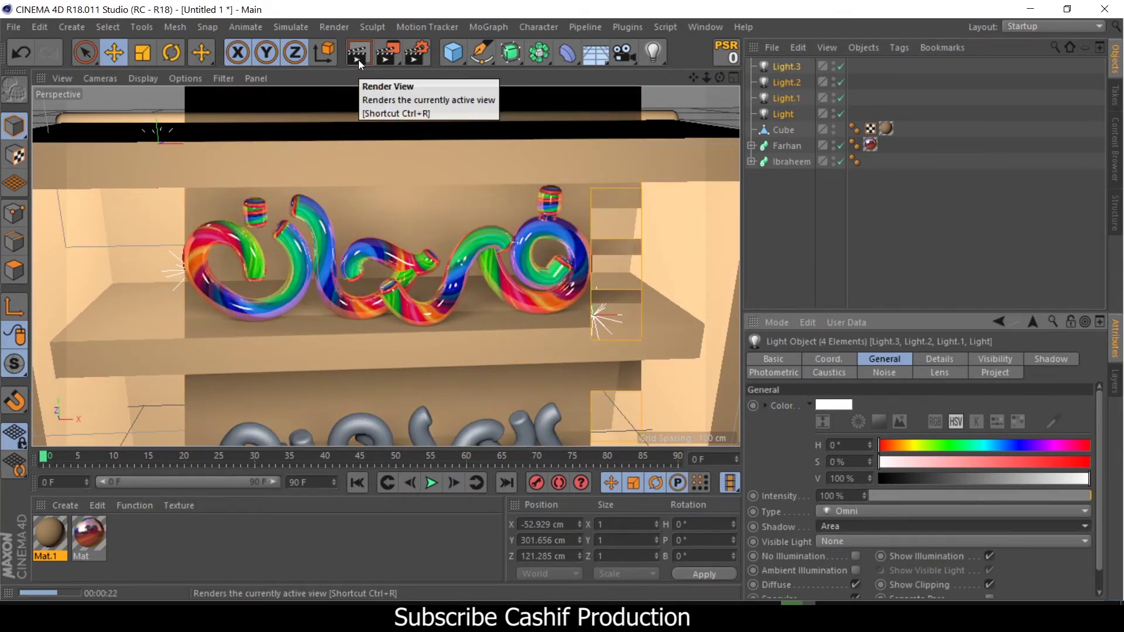
{"action": "left_click_drag", "start_coordinate": [699, 283], "coordinate": [385, 266], "text": "alt"}
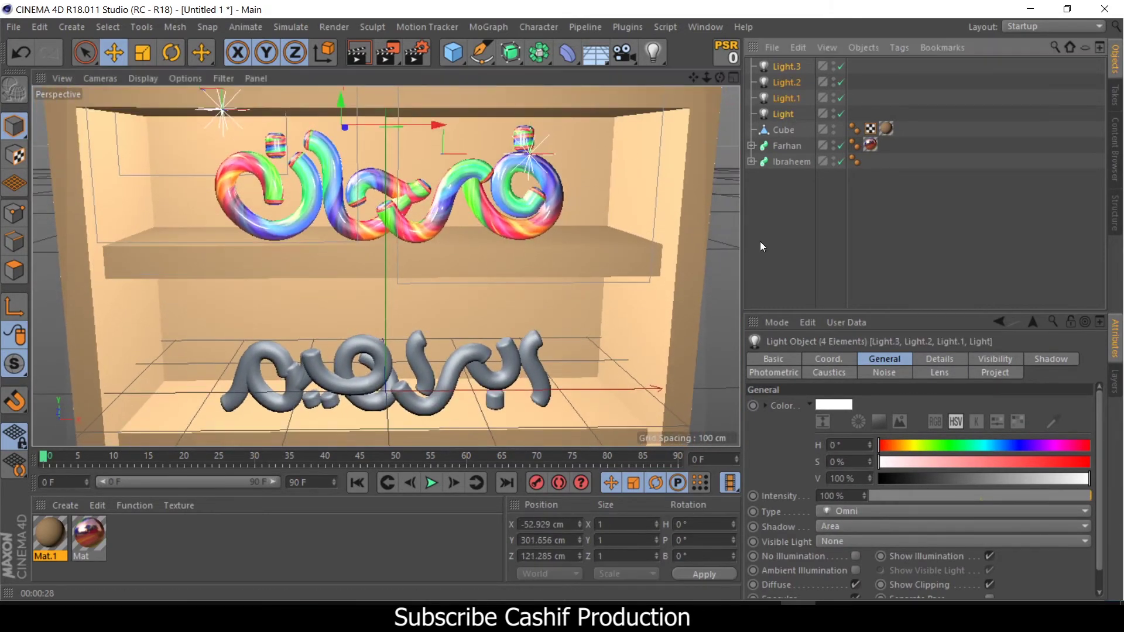
Load a blue-and-gold texture image into Mat.2's Color channel for the lower name
{"action": "left_click", "coordinate": [97, 535]}
{"action": "double_click", "coordinate": [128, 534]}
{"action": "left_click", "coordinate": [501, 517]}
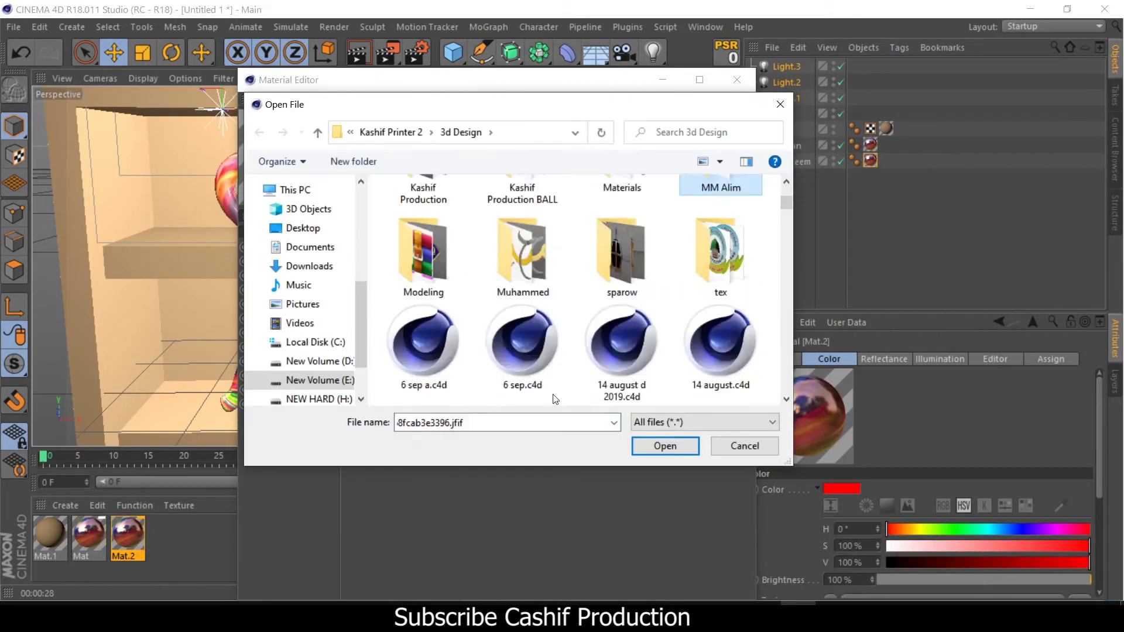
{"action": "scroll", "coordinate": [547, 283], "scroll_direction": "down", "scroll_amount": 5}
{"action": "scroll", "coordinate": [547, 282], "scroll_direction": "down", "scroll_amount": 5}
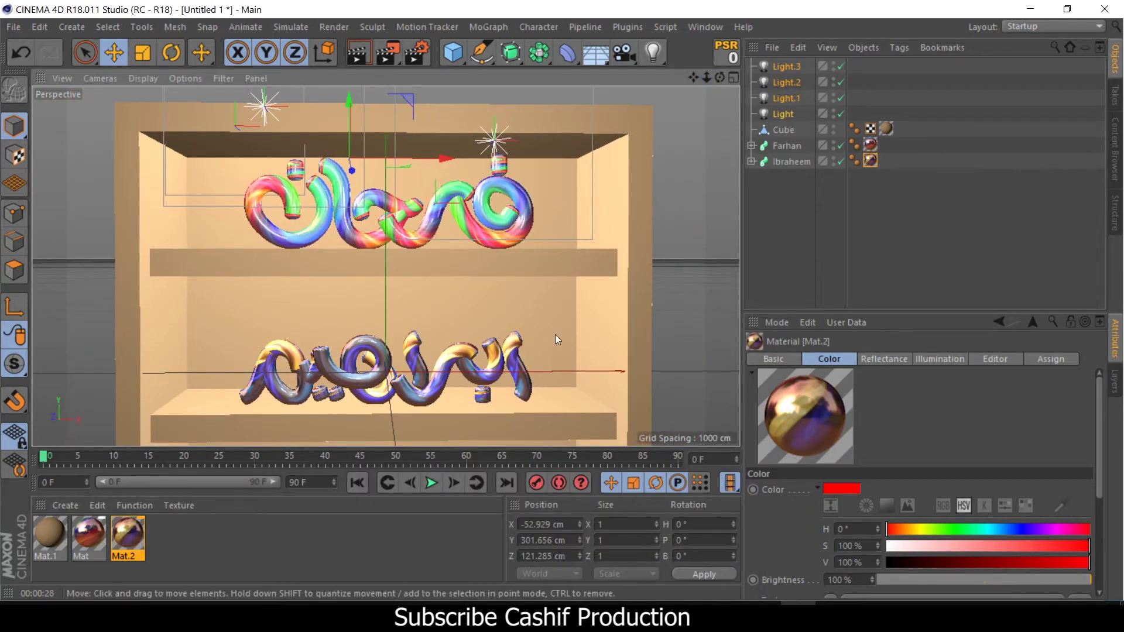
Scale the Cube along X to about 1588 cm wide
{"action": "left_click_drag", "start_coordinate": [555, 335], "coordinate": [527, 337], "text": "alt"}
{"action": "left_click", "coordinate": [627, 313]}
{"action": "key", "text": "t"}
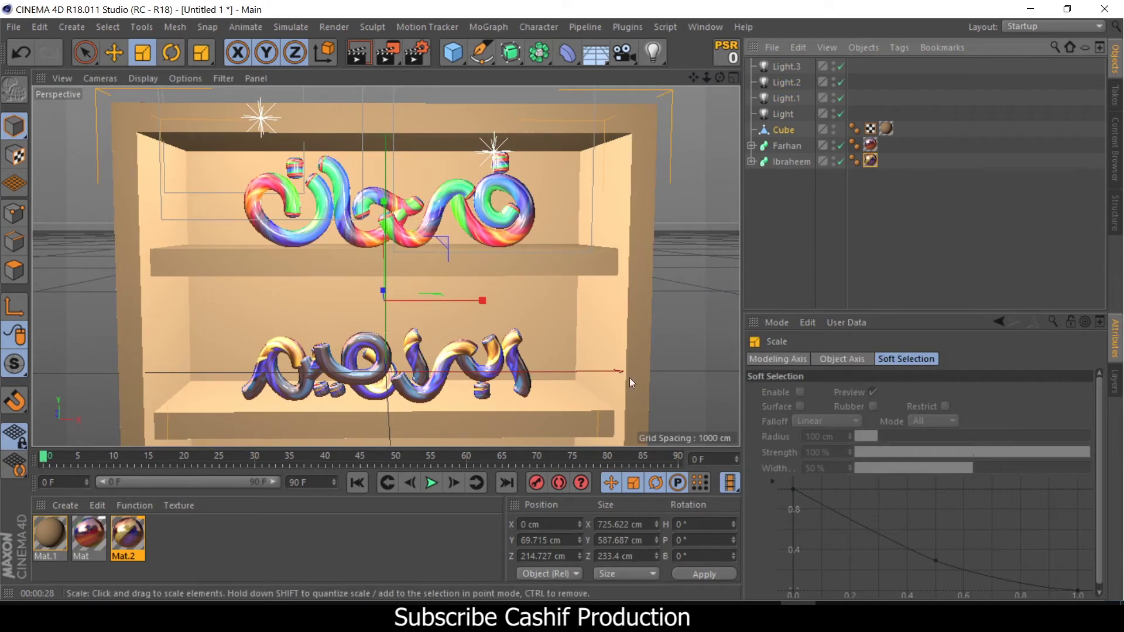
{"action": "mouse_move", "coordinate": [630, 378]}
{"action": "left_mouse_down"}
{"action": "mouse_move", "coordinate": [561, 303]}
{"action": "mouse_move", "coordinate": [386, 267]}
{"action": "mouse_move", "coordinate": [404, 176]}
{"action": "left_mouse_up"}
Render a 1280×720 test image to the Picture Viewer and zoom out to inspect it
{"action": "key", "text": "shift+r"}
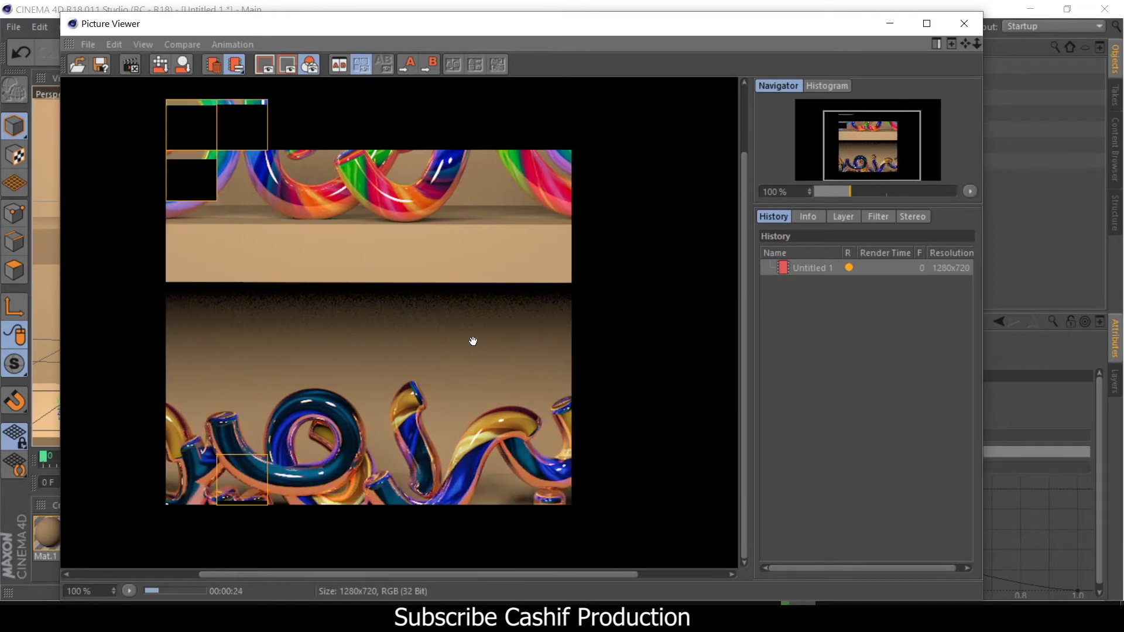
{"action": "scroll", "coordinate": [392, 415], "scroll_direction": "down", "scroll_amount": 2}
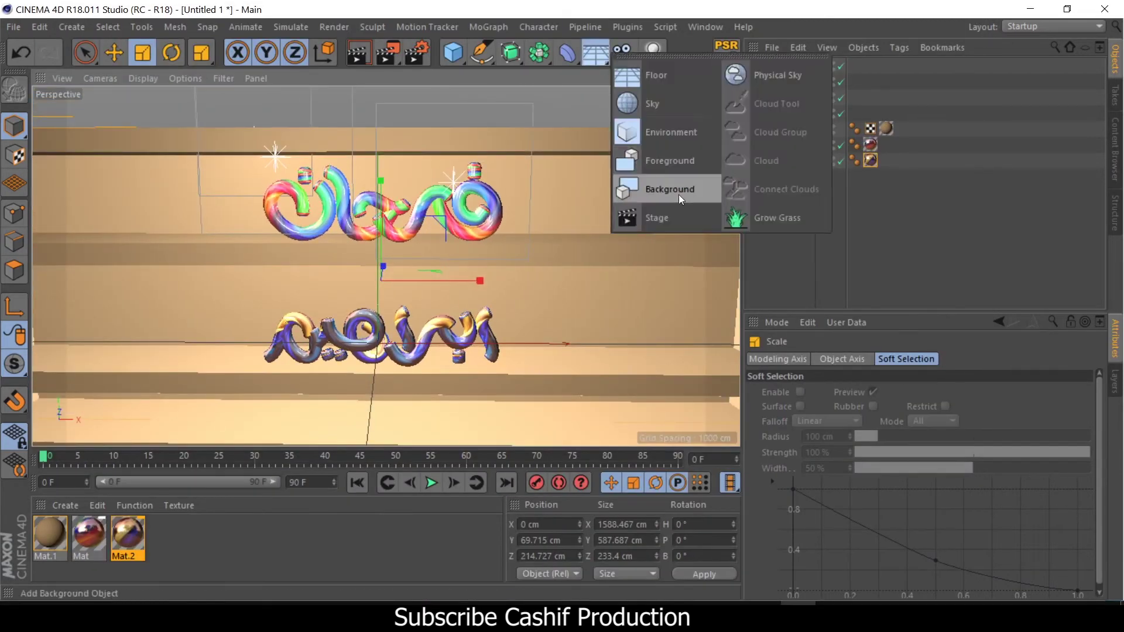
Add a Background object and apply a new yellow material, Mat.3, to it
{"action": "left_click_drag", "start_coordinate": [596, 53], "coordinate": [679, 194]}
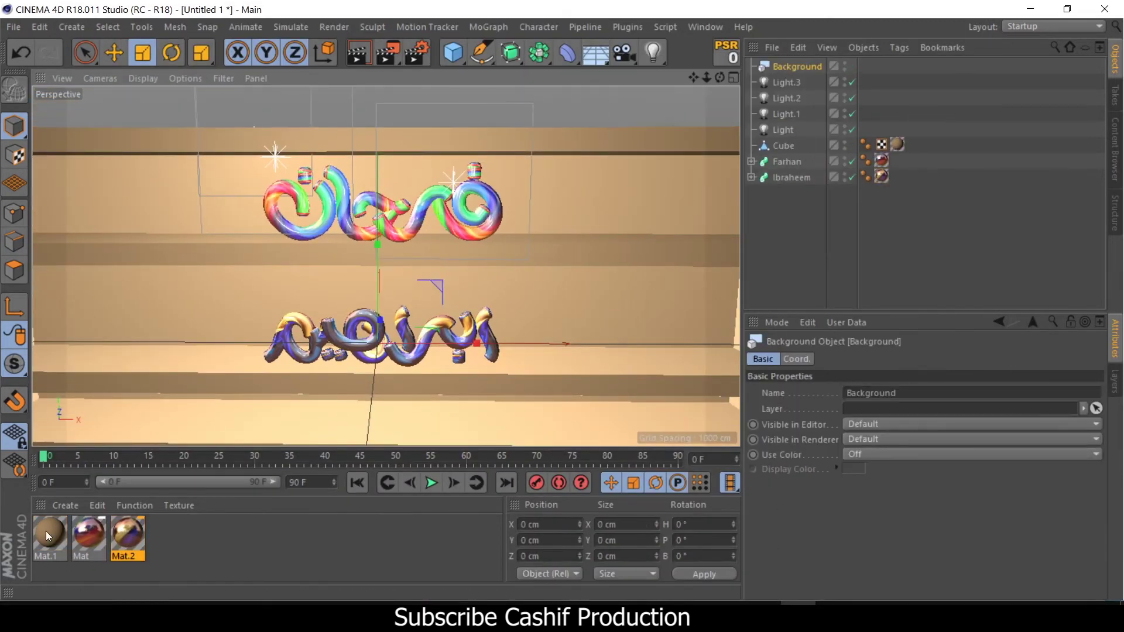
{"action": "double_click", "coordinate": [46, 531]}
{"action": "left_click_drag", "start_coordinate": [49, 533], "coordinate": [798, 66]}
{"action": "scroll", "coordinate": [539, 259], "scroll_direction": "up", "scroll_amount": 2}
Add a fifth light, Light.4, and raise it above the upper name
{"action": "left_click", "coordinate": [653, 53]}
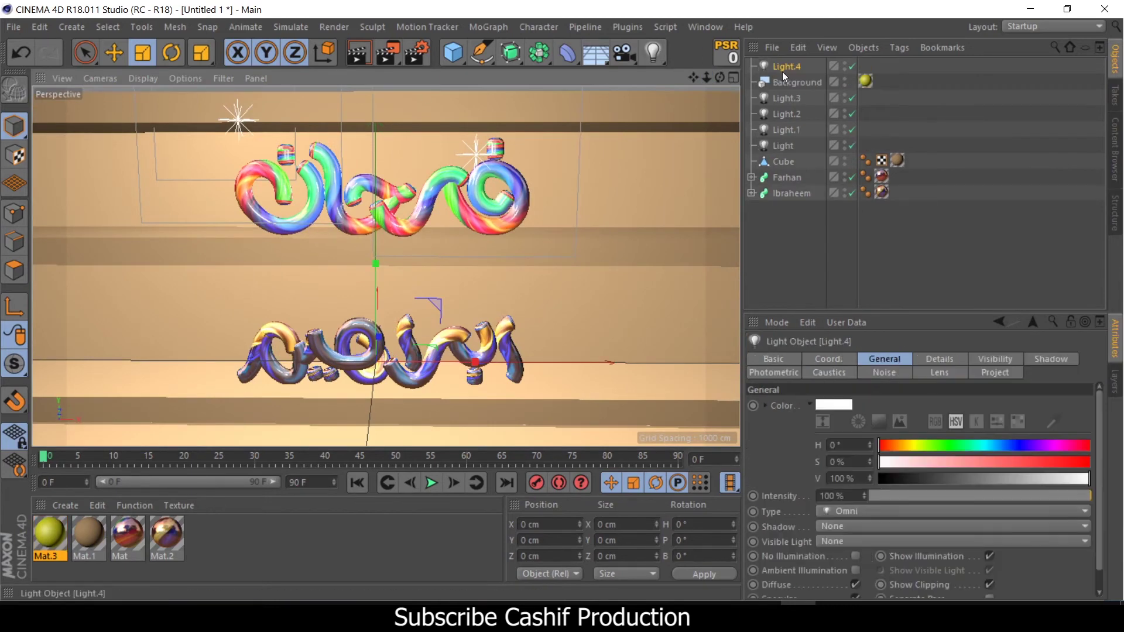
{"action": "key", "text": "e"}
{"action": "left_click_drag", "start_coordinate": [385, 278], "coordinate": [405, 267]}
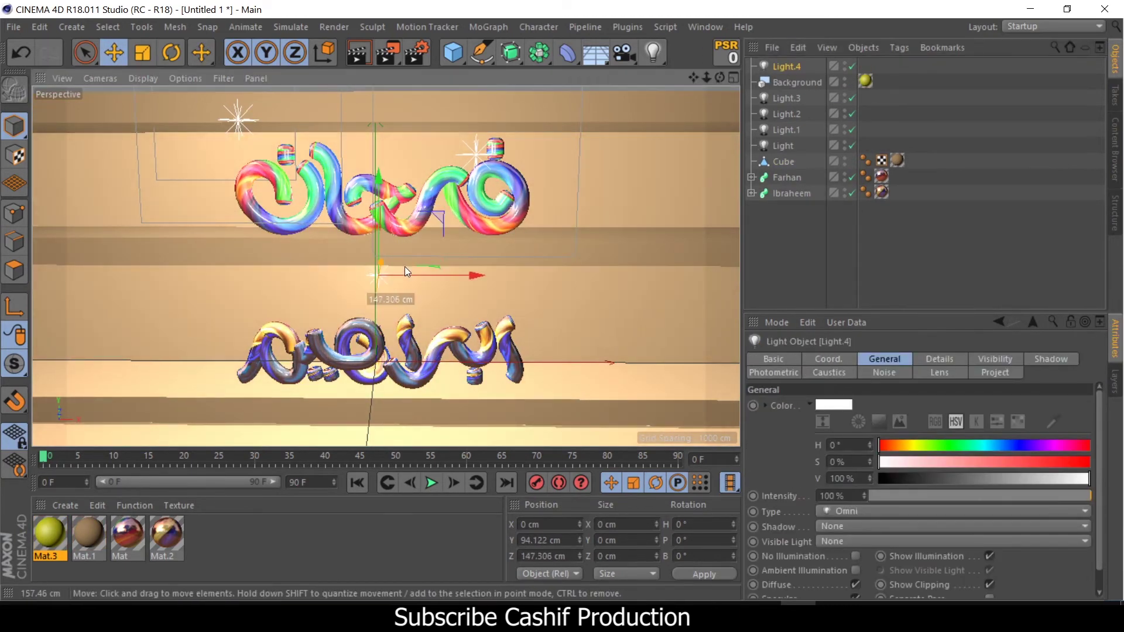
{"action": "left_click", "coordinate": [462, 369]}
Set the output resolution to 3000×2000 and start rendering to the Picture Viewer
{"action": "left_click", "coordinate": [416, 52]}
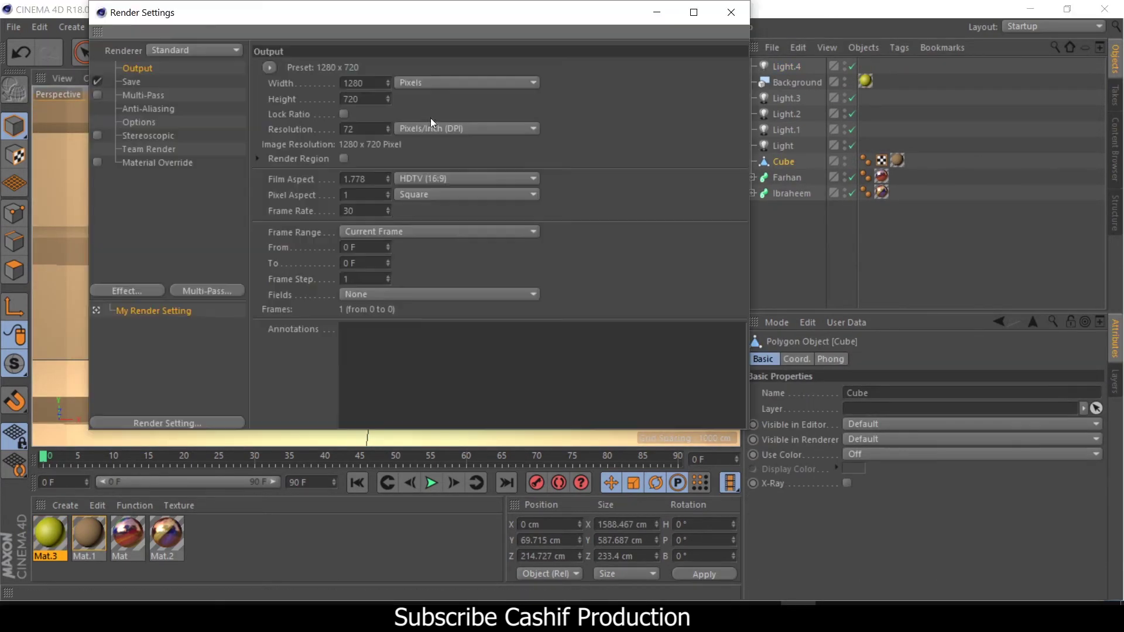
{"action": "key", "text": "Escape"}
{"action": "mouse_move", "coordinate": [707, 77]}
{"action": "left_mouse_down"}
{"action": "mouse_move", "coordinate": [720, 85]}
{"action": "mouse_move", "coordinate": [693, 78]}
{"action": "left_mouse_up"}
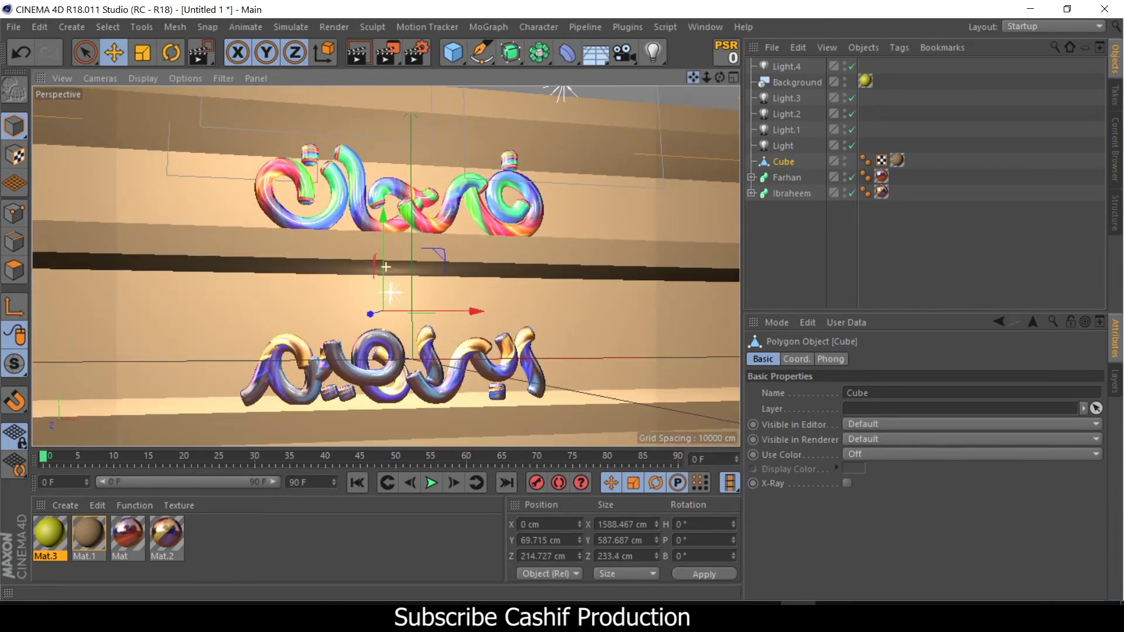
{"action": "left_click", "coordinate": [387, 53]}
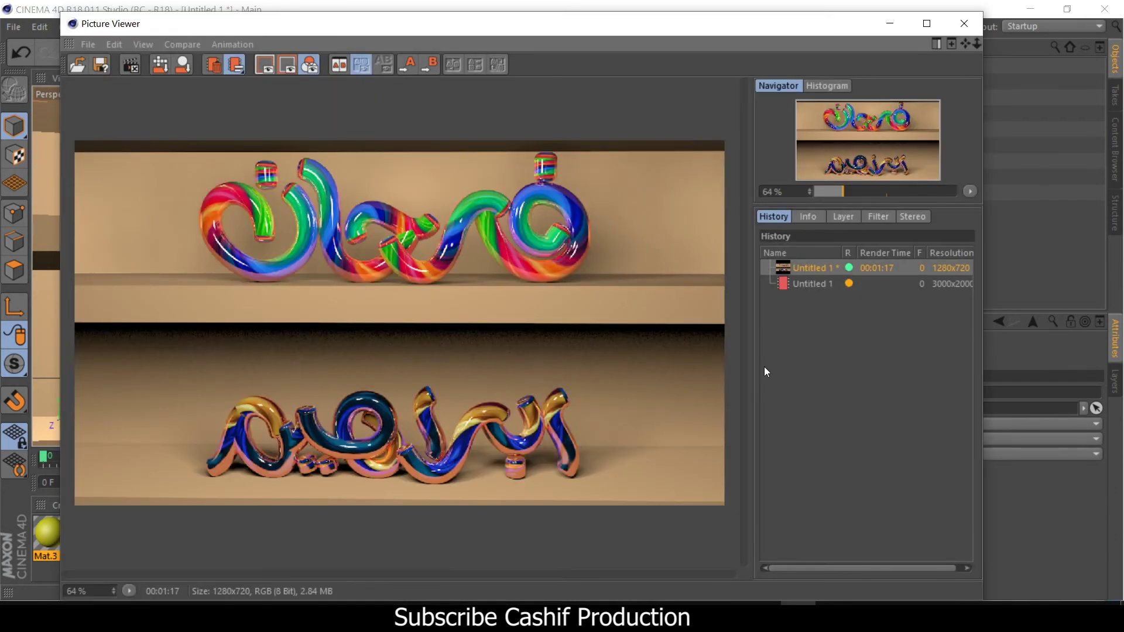
Save the 1280×720 render as an image file named with the person's full name
{"action": "key", "text": "ctrl+s"}
{"action": "left_click", "coordinate": [94, 312]}
{"action": "type", "text": "Farhan Sahil"}
{"action": "key", "text": "Return"}
Switch to the 3000×2000 history entry and follow the render's progress
{"action": "left_click", "coordinate": [812, 284]}
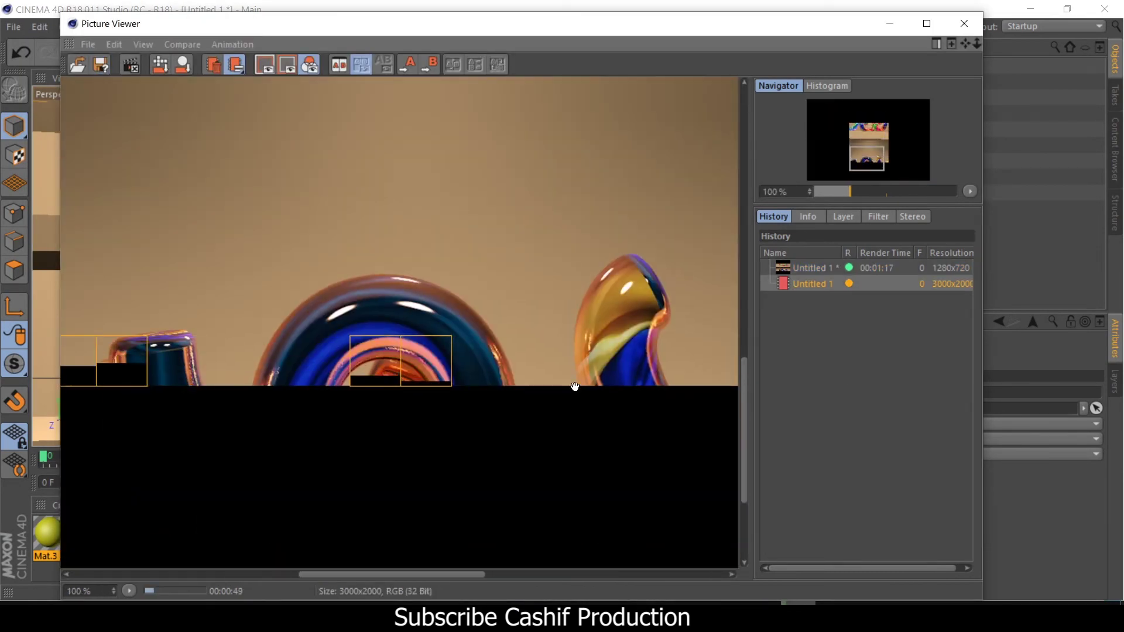
{"action": "scroll", "coordinate": [577, 386], "scroll_direction": "up", "scroll_amount": 5}
{"action": "scroll", "coordinate": [547, 350], "scroll_direction": "down", "scroll_amount": 3}
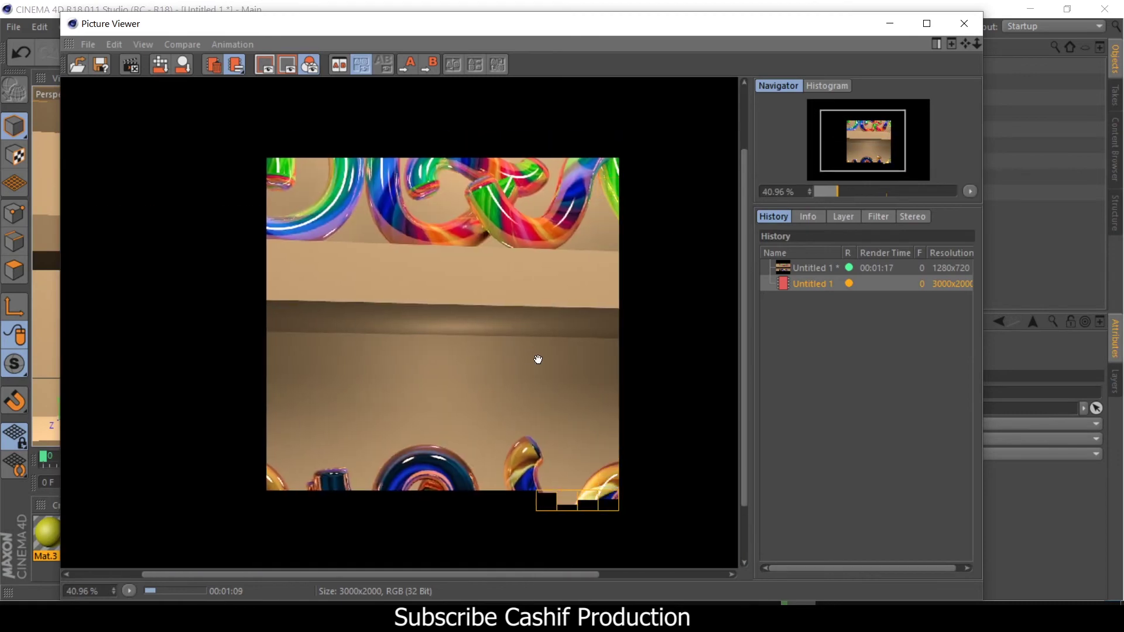
{"action": "scroll", "coordinate": [538, 360], "scroll_direction": "down", "scroll_amount": 2}
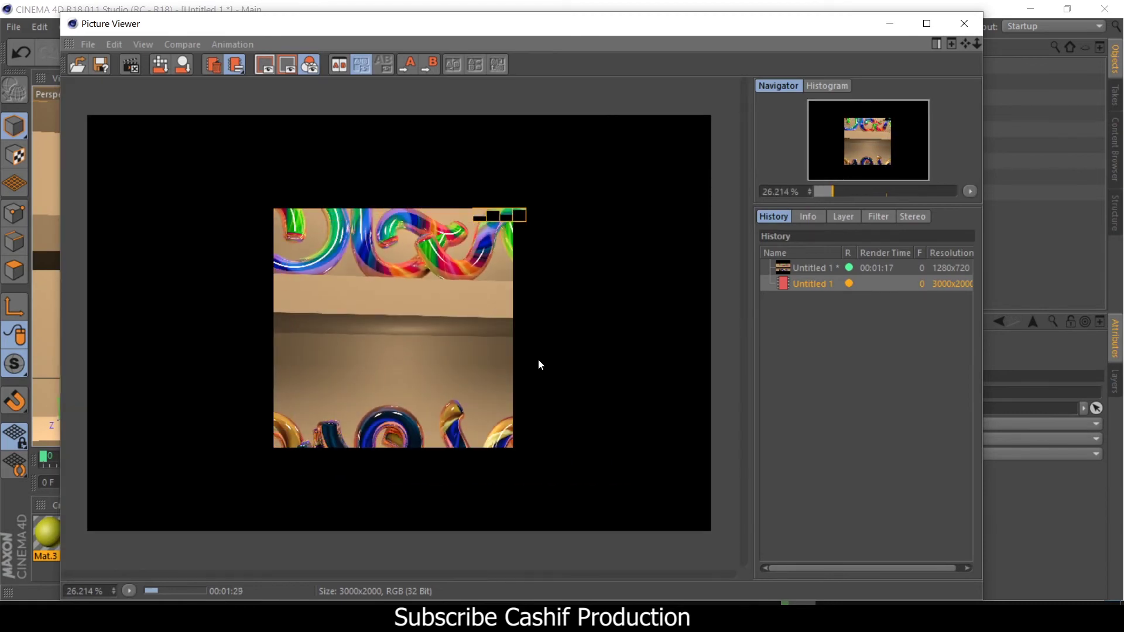
{"action": "left_click", "coordinate": [785, 193]}
{"action": "scroll", "coordinate": [401, 291], "scroll_direction": "up", "scroll_amount": 5}
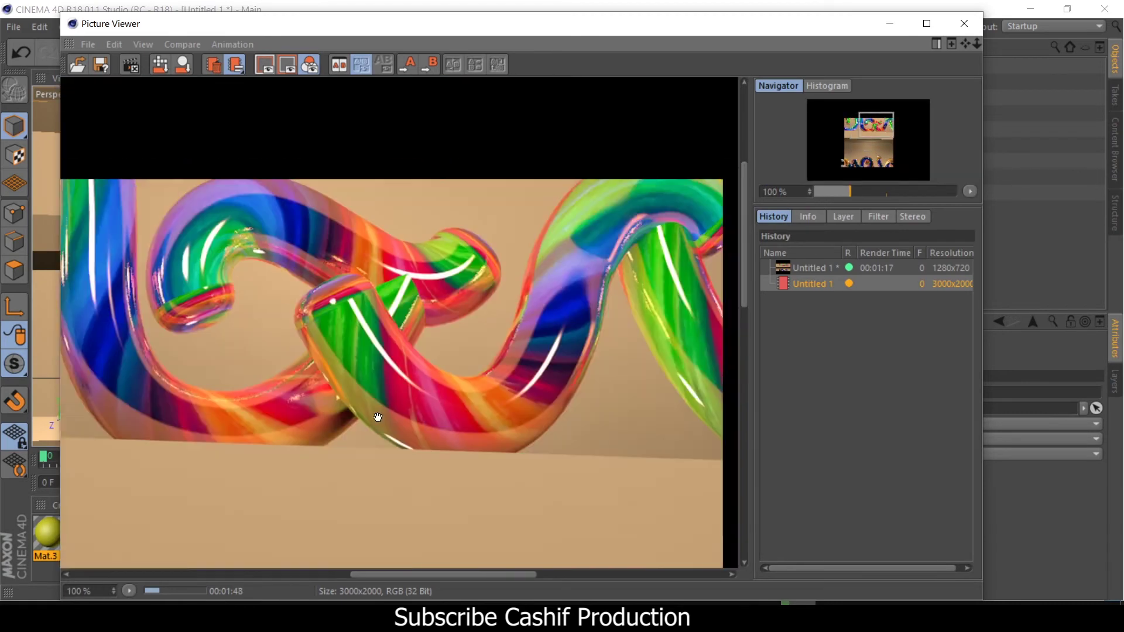
{"action": "scroll", "coordinate": [401, 290], "scroll_direction": "up", "scroll_amount": 1}
{"action": "scroll", "coordinate": [400, 290], "scroll_direction": "down", "scroll_amount": 4}
{"action": "left_click_drag", "start_coordinate": [400, 291], "coordinate": [415, 347]}
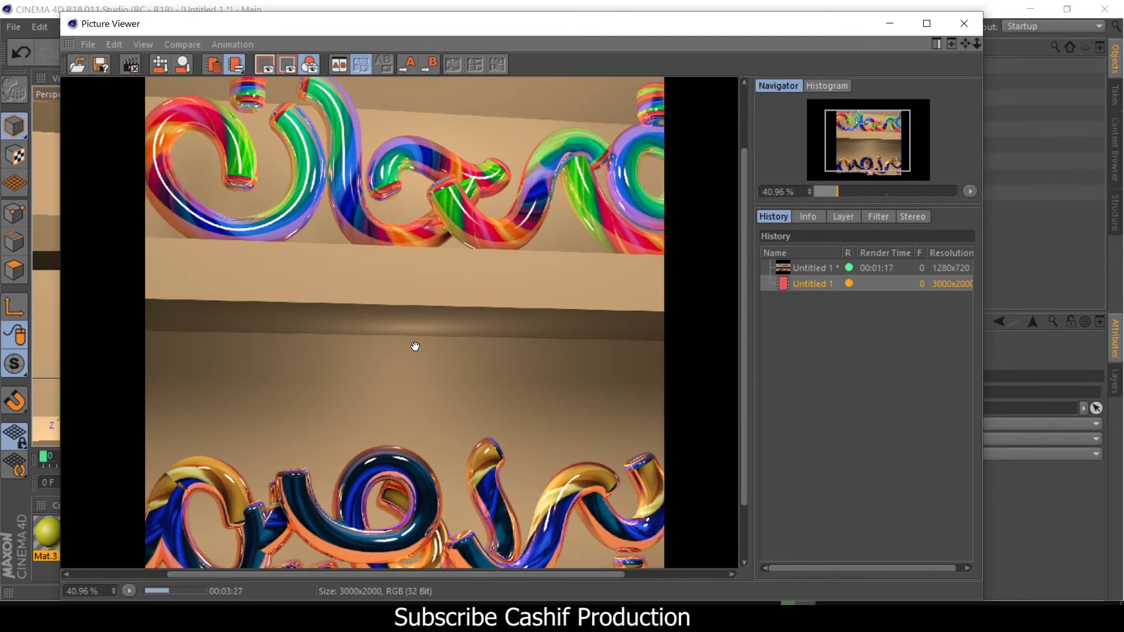
{"action": "scroll", "coordinate": [490, 379], "scroll_direction": "down", "scroll_amount": 2}
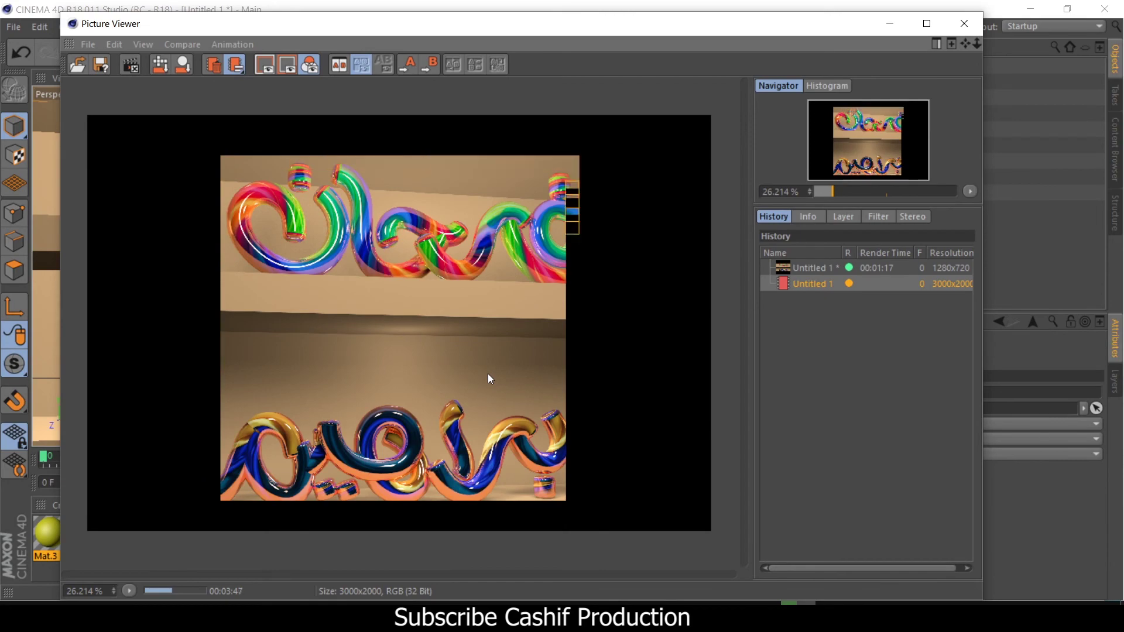
{"action": "scroll", "coordinate": [490, 379], "scroll_direction": "up", "scroll_amount": 6}
Inspect the finished 3000×2000 render's rainbow and copper-blue letters, then return to the viewport
{"action": "mouse_move", "coordinate": [212, 376]}
{"action": "left_mouse_down"}
{"action": "mouse_move", "coordinate": [535, 399]}
{"action": "mouse_move", "coordinate": [336, 283]}
{"action": "mouse_move", "coordinate": [468, 210]}
{"action": "mouse_move", "coordinate": [234, 369]}
{"action": "mouse_move", "coordinate": [454, 316]}
{"action": "left_mouse_up"}
{"action": "scroll", "coordinate": [385, 388], "scroll_direction": "down", "scroll_amount": 6}
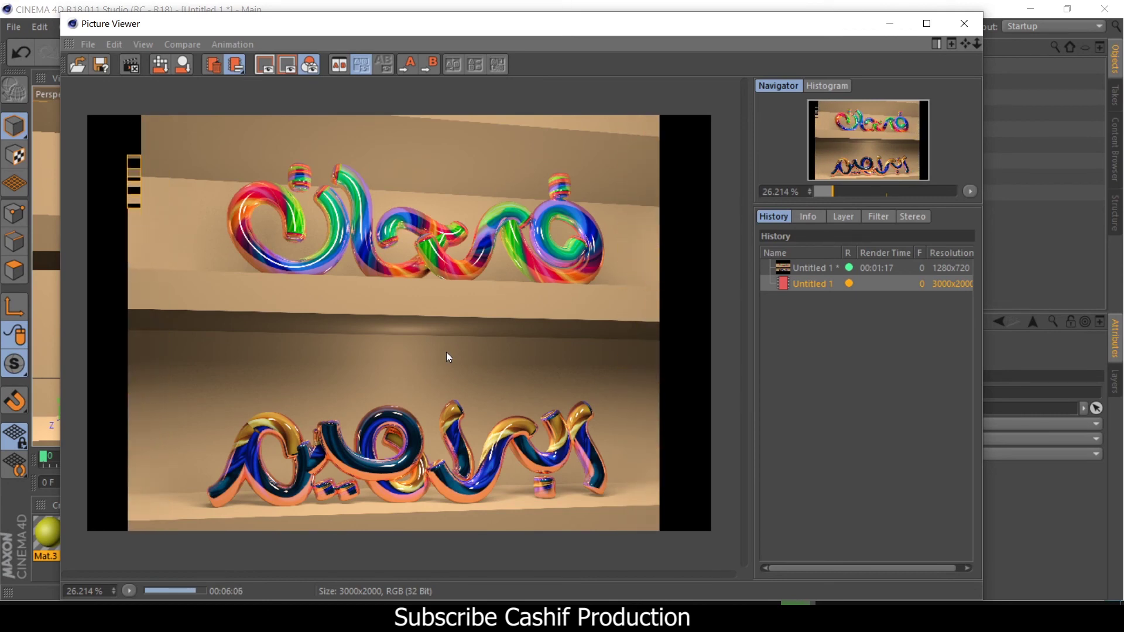
{"action": "scroll", "coordinate": [444, 359], "scroll_direction": "up", "scroll_amount": 6}
{"action": "left_click_drag", "start_coordinate": [445, 359], "coordinate": [551, 350]}
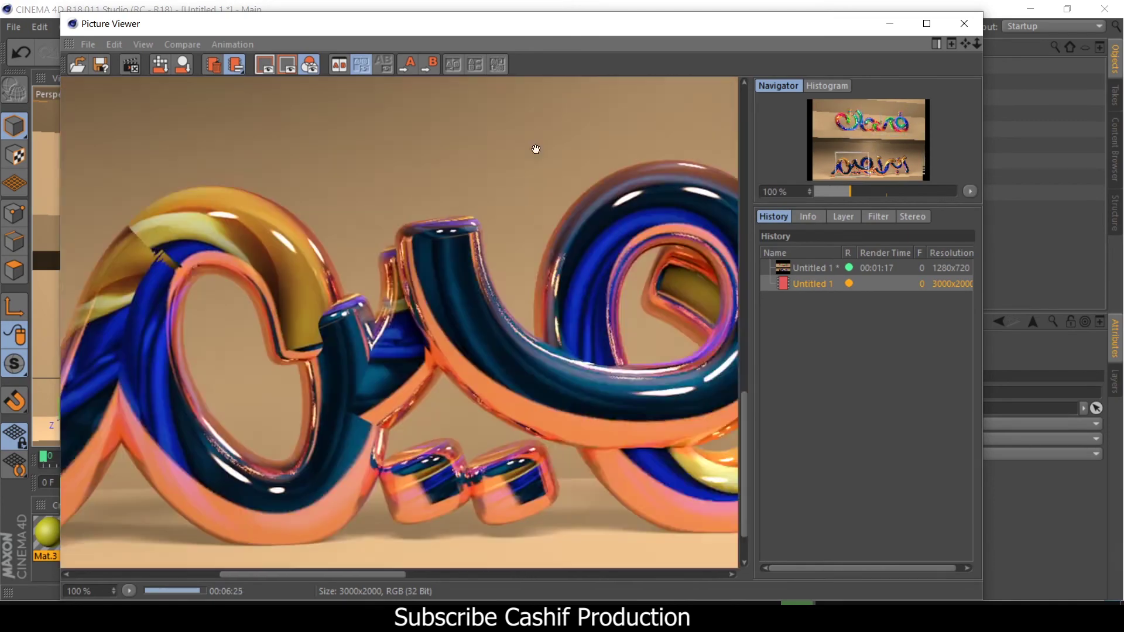
{"action": "scroll", "coordinate": [486, 371], "scroll_direction": "down", "scroll_amount": 6}
{"action": "scroll", "coordinate": [409, 431], "scroll_direction": "up", "scroll_amount": 6}
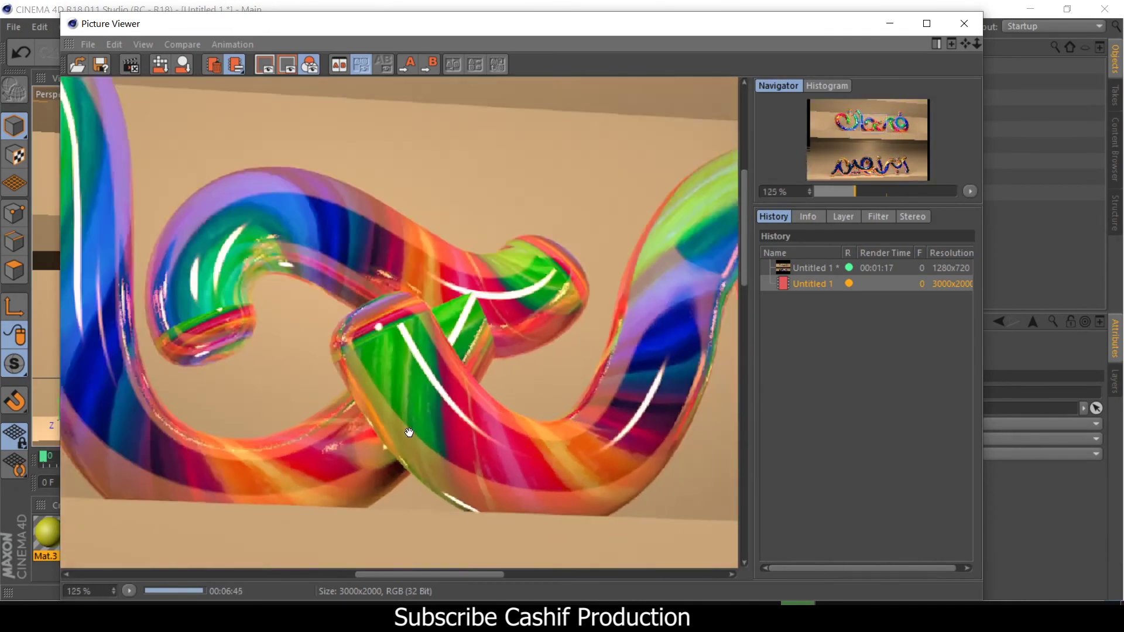
{"action": "mouse_move", "coordinate": [457, 408]}
{"action": "left_mouse_down"}
{"action": "mouse_move", "coordinate": [349, 359]}
{"action": "mouse_move", "coordinate": [420, 316]}
{"action": "mouse_move", "coordinate": [383, 429]}
{"action": "left_mouse_up"}
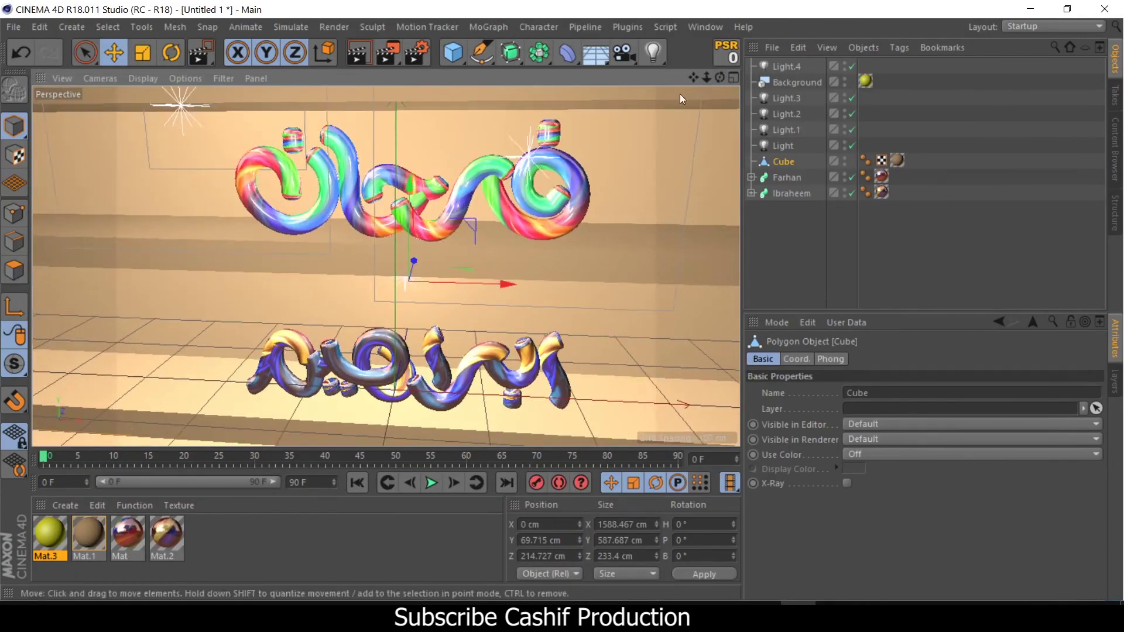
{"action": "left_click_drag", "start_coordinate": [385, 267], "coordinate": [386, 268], "text": "alt"}
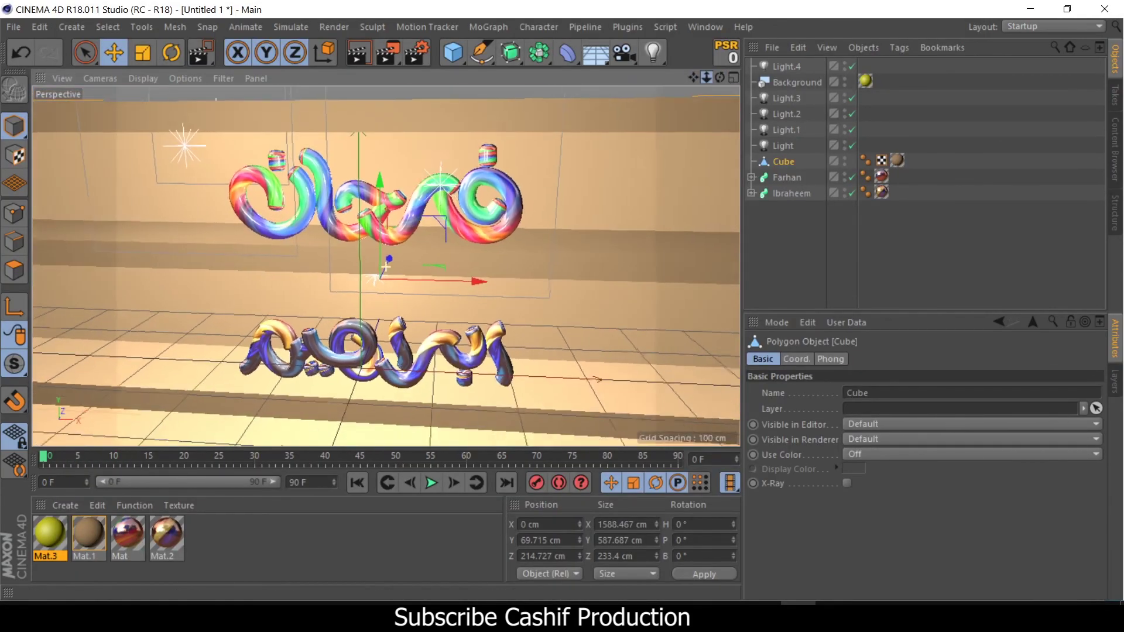